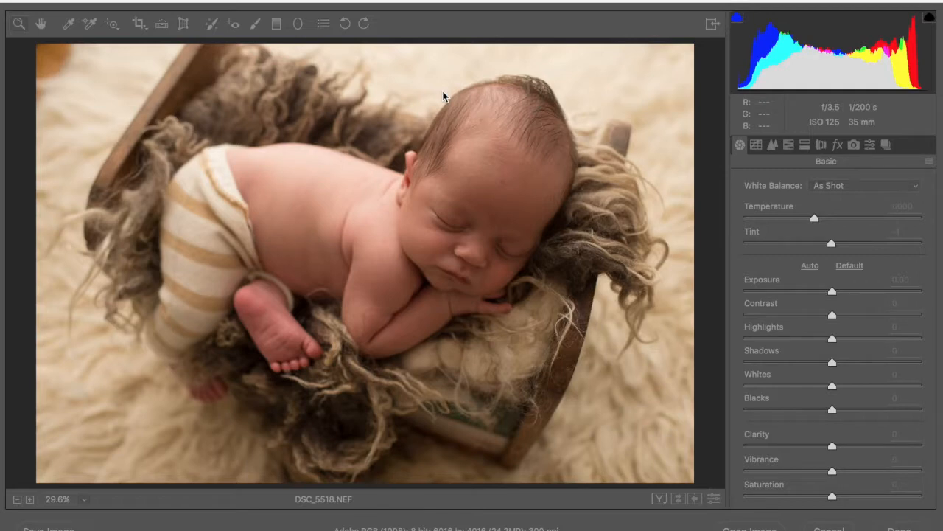
- Set the camera calibration profile to Camera Neutral for the newborn photo
mouse_move(512, 527)
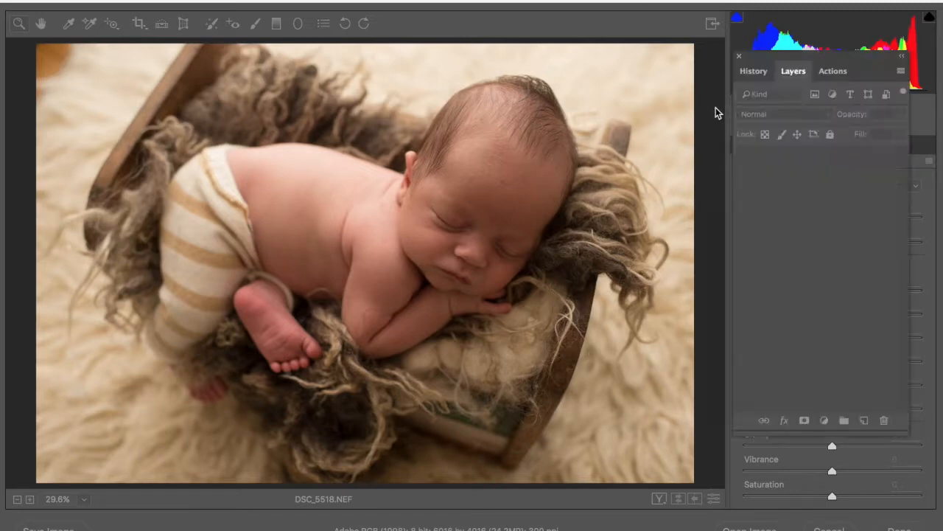
key("super+equal")
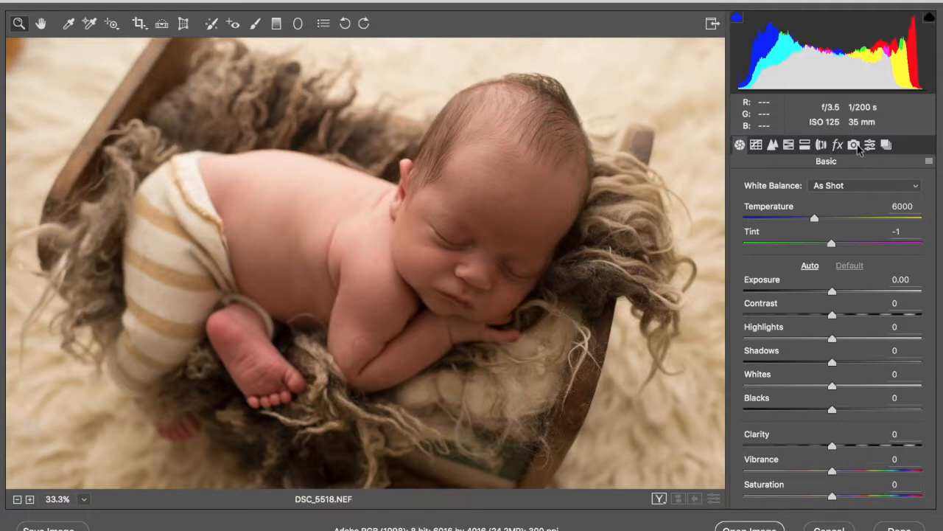
left_click(857, 146)
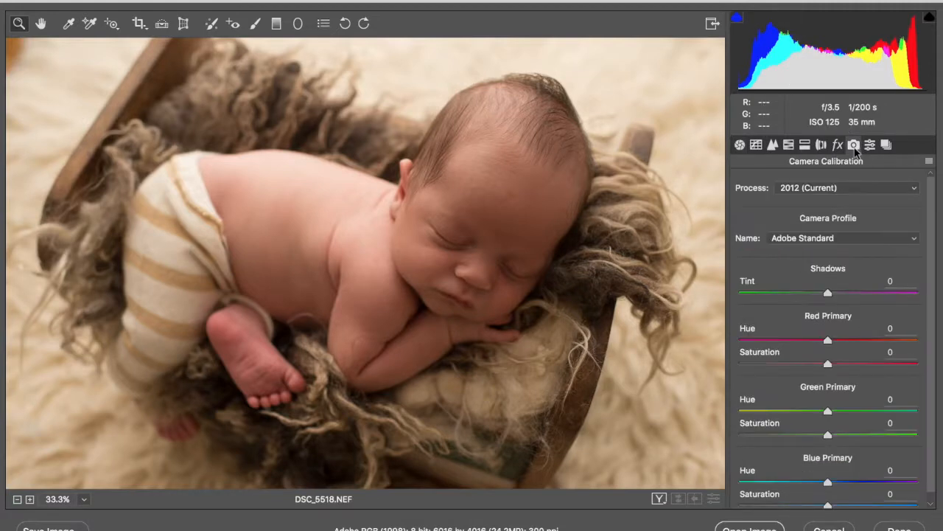
left_click(837, 241)
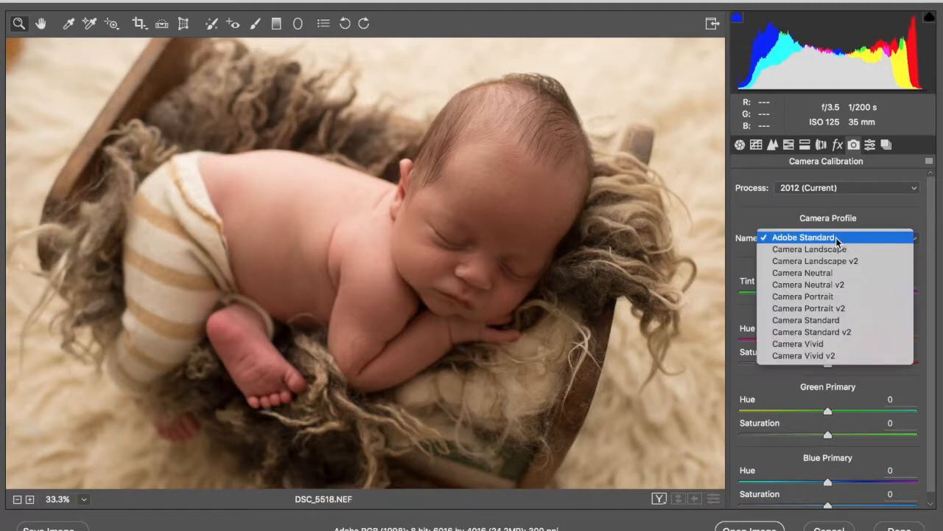
left_click(828, 274)
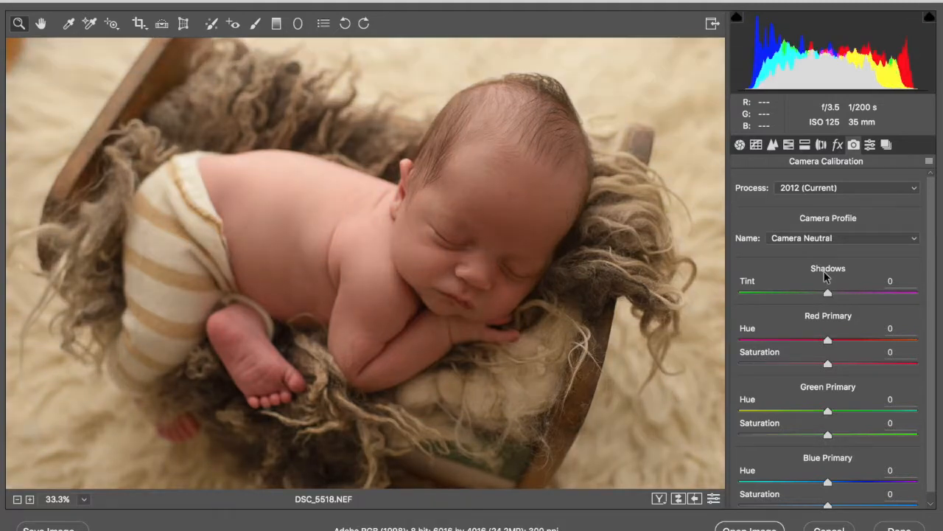
- Switch the camera profile to Adobe Standard for comparison and return it to Camera Neutral
left_click(803, 240)
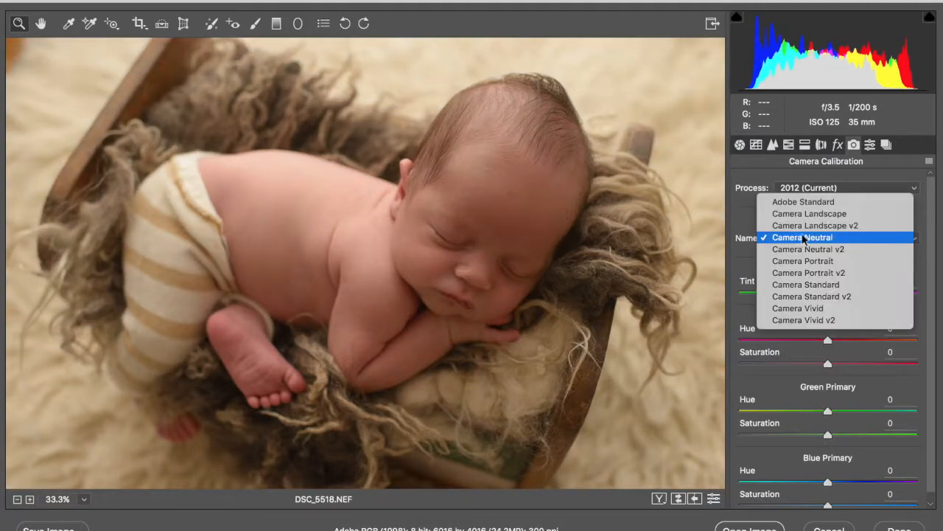
left_click(807, 200)
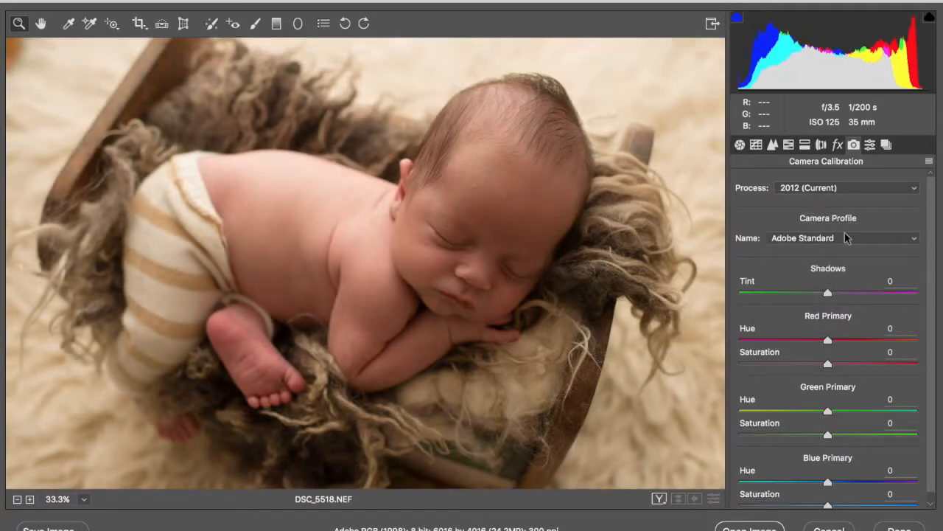
left_click(845, 238)
left_click(811, 273)
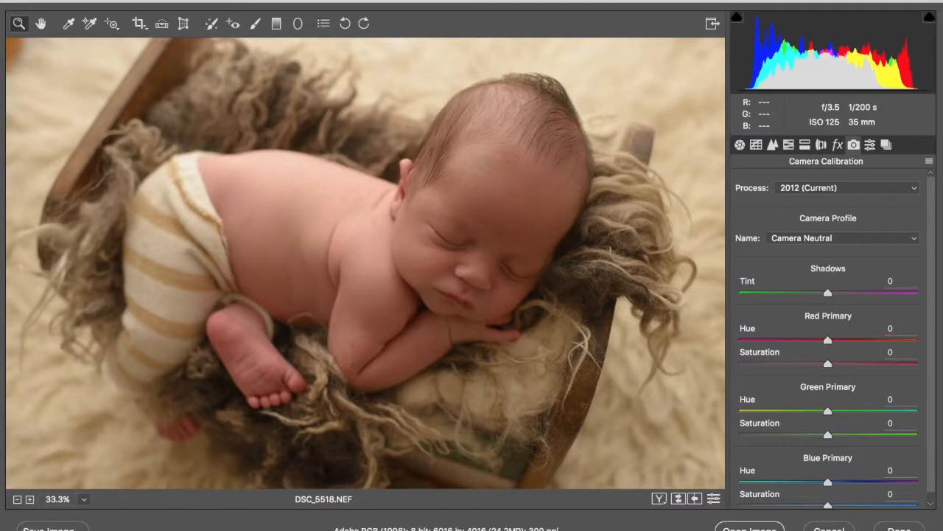
- Raise the photo's basic exposure to +0.45 and lower the highlights to -100
left_click(740, 144)
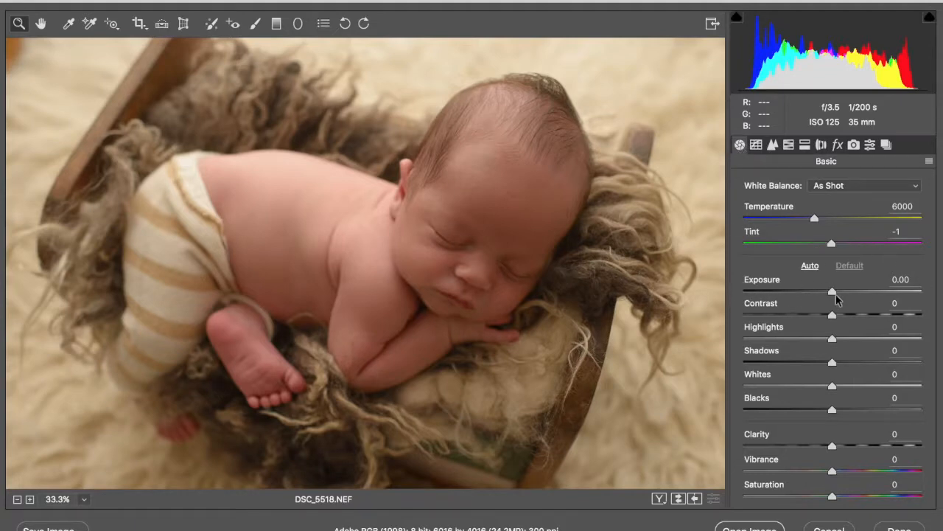
left_click_drag(833, 294, 844, 296)
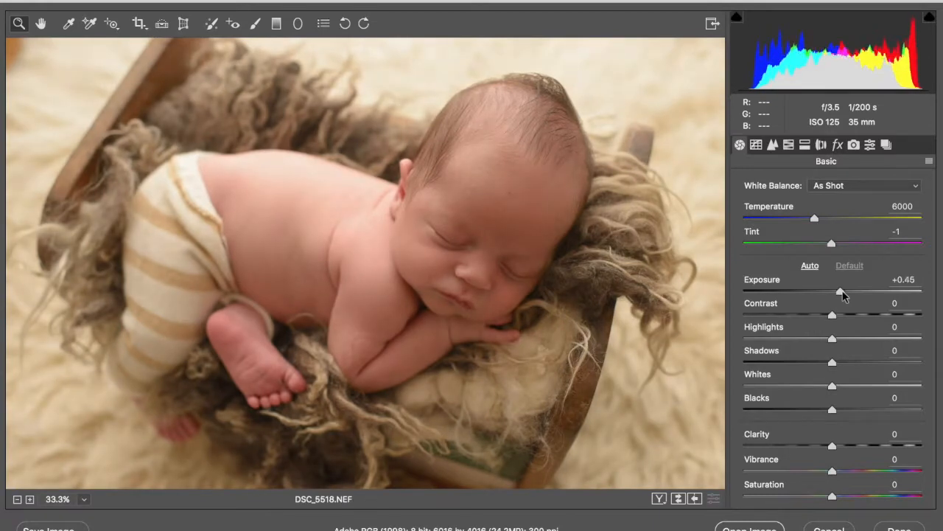
left_click_drag(842, 294, 843, 295)
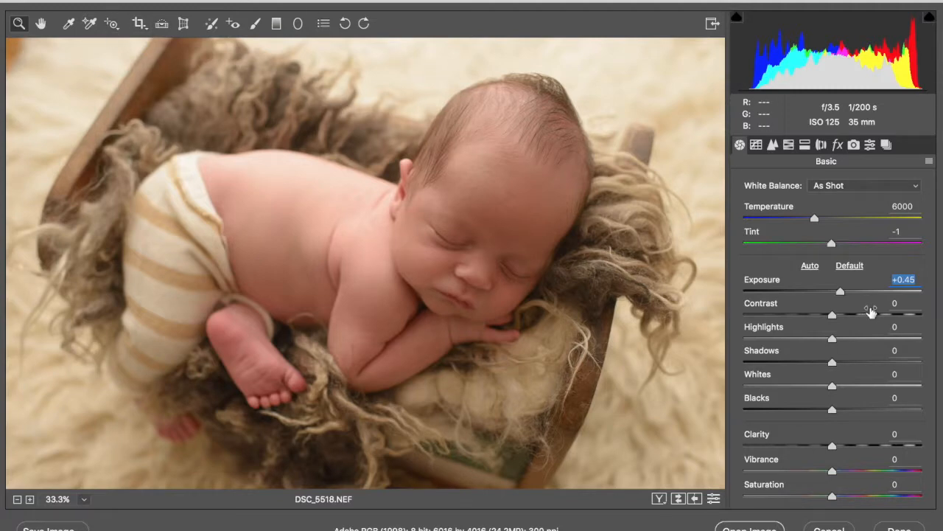
left_click_drag(832, 339, 745, 340)
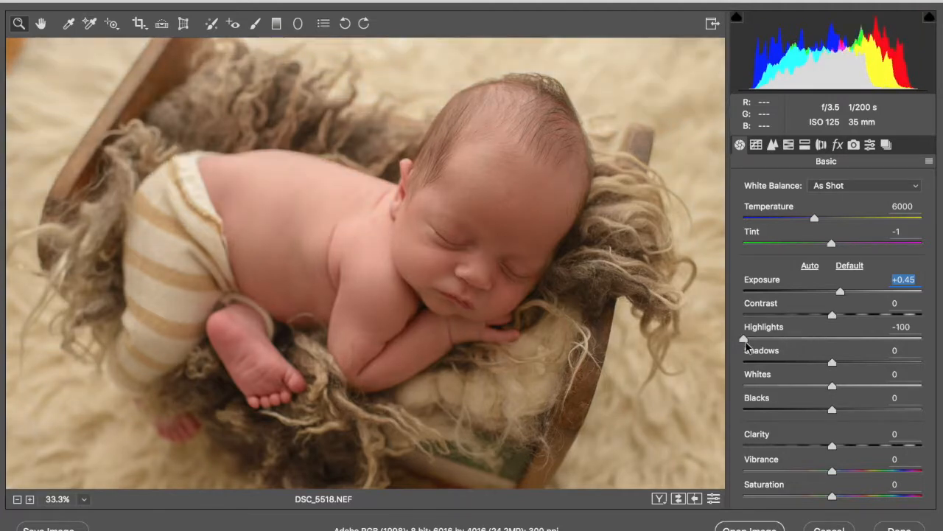
left_click_drag(745, 341, 711, 324)
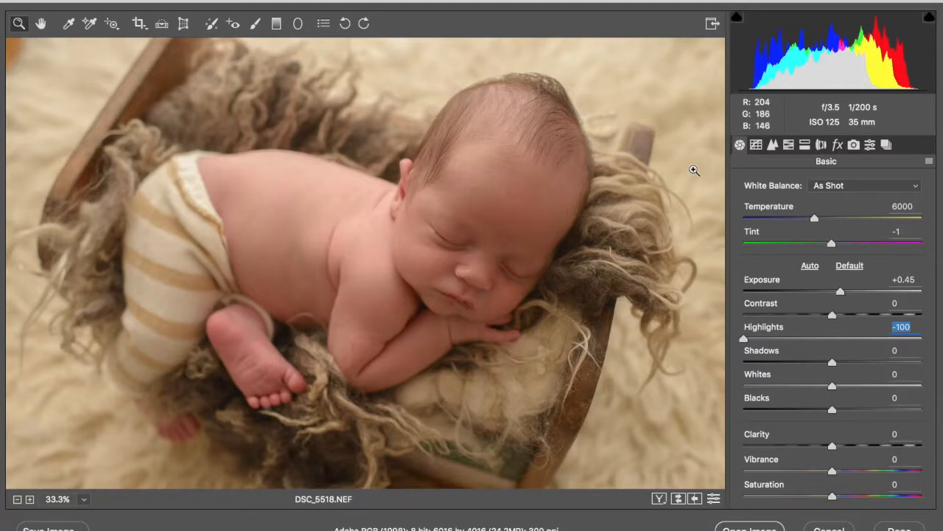
- Paint over the shadowed areas of the baby's face with an Adjustment Brush at +0.40 exposure
left_click(256, 26)
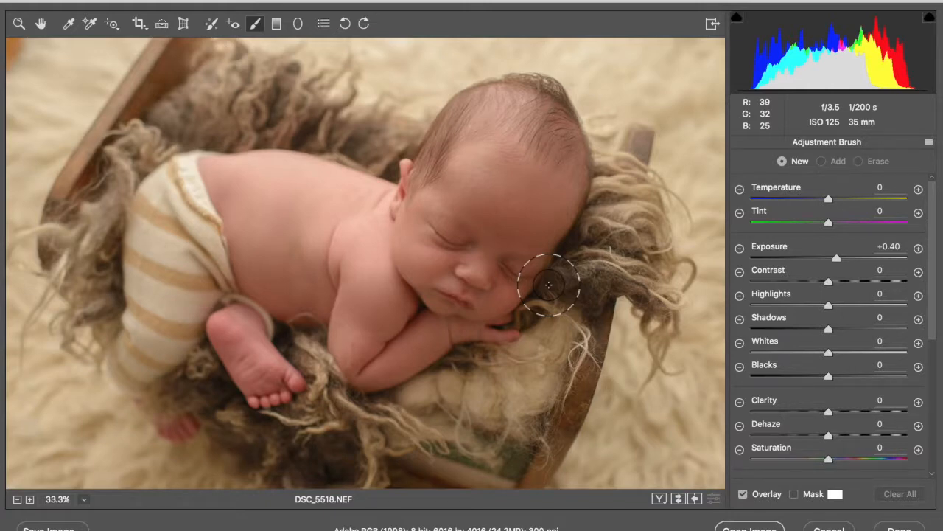
mouse_move(509, 286)
left_mouse_down()
mouse_move(518, 251)
mouse_move(435, 242)
mouse_move(530, 198)
mouse_move(505, 254)
mouse_move(463, 175)
mouse_move(522, 119)
mouse_move(446, 263)
mouse_move(499, 258)
mouse_move(489, 264)
mouse_move(455, 187)
mouse_move(513, 129)
mouse_move(499, 243)
mouse_move(463, 314)
mouse_move(524, 255)
mouse_move(422, 337)
mouse_move(379, 303)
left_mouse_up()
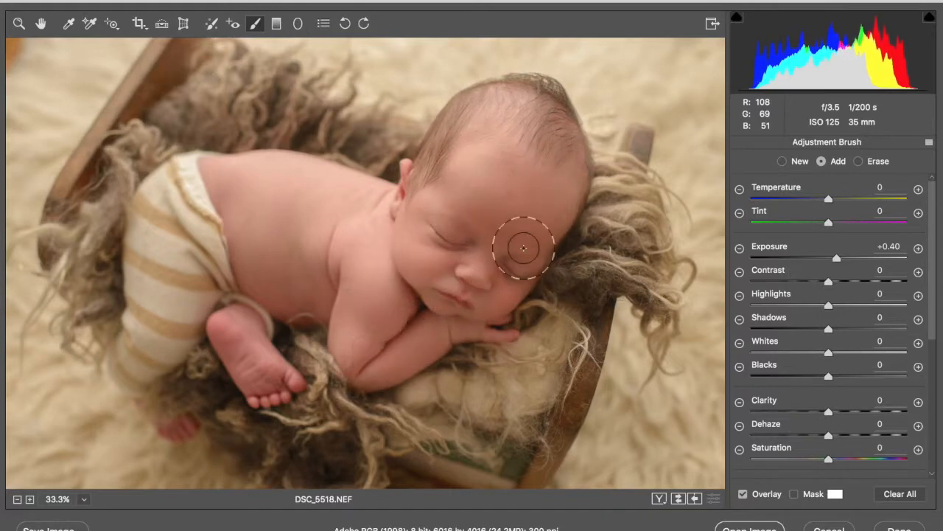
mouse_move(489, 144)
left_mouse_down()
mouse_move(500, 265)
mouse_move(533, 257)
mouse_move(502, 132)
mouse_move(463, 240)
mouse_move(486, 109)
mouse_move(541, 212)
mouse_move(502, 277)
left_mouse_up()
- Compare the edited photo with the original in the different before/after layouts and return to the single view
left_click(660, 499)
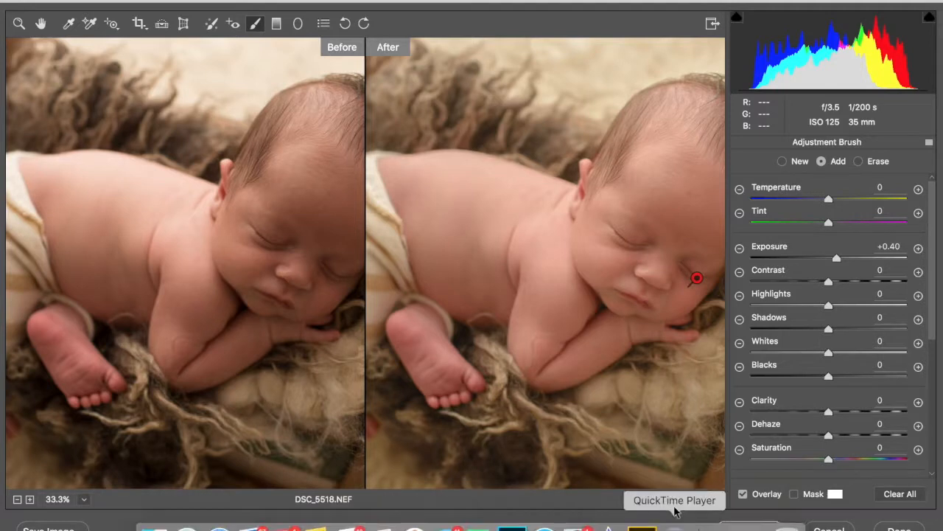
left_click(658, 499)
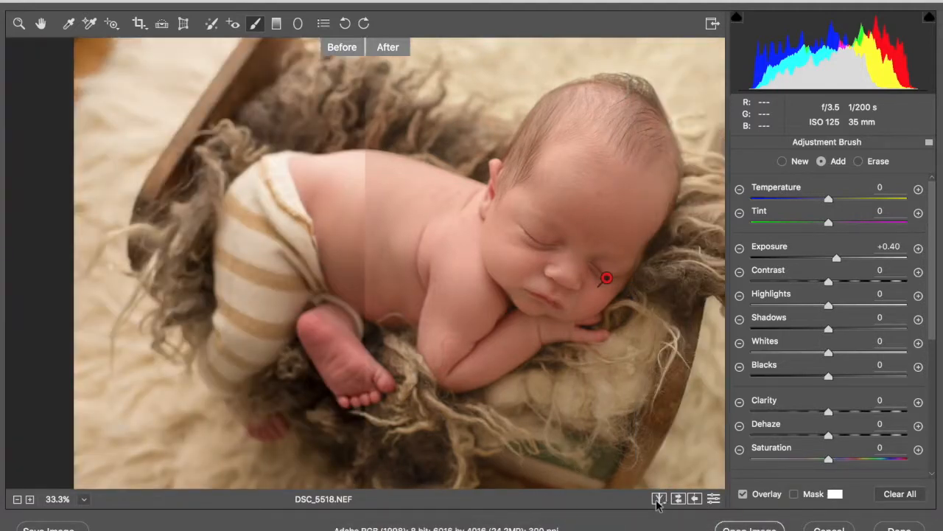
left_click(658, 499)
left_click(659, 499)
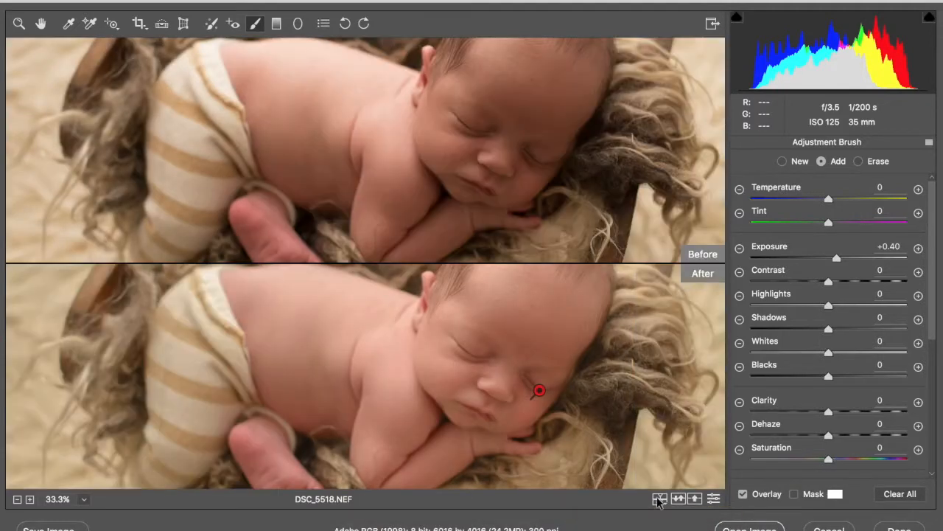
left_click(659, 499)
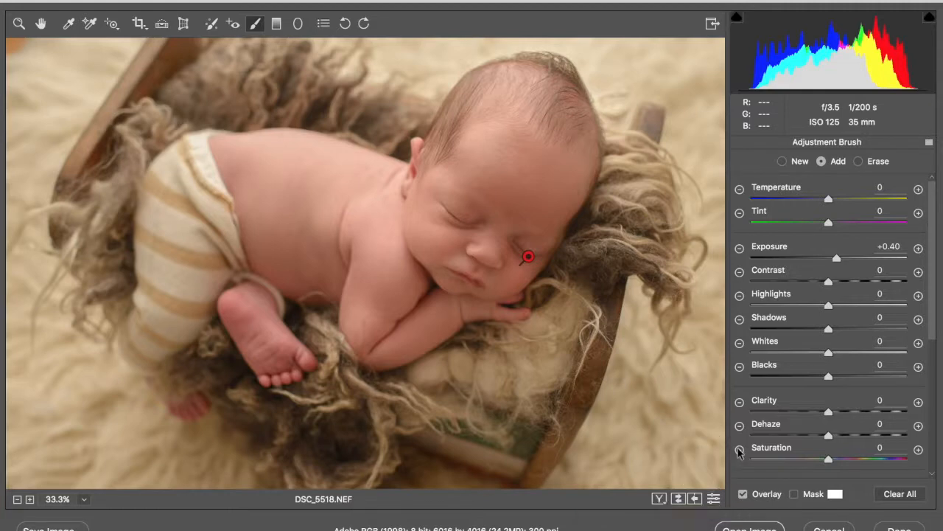
- Hide the brush overlay and paint the baby's face and back with a new Adjustment Brush correction at +0.25 exposure
left_click(742, 494)
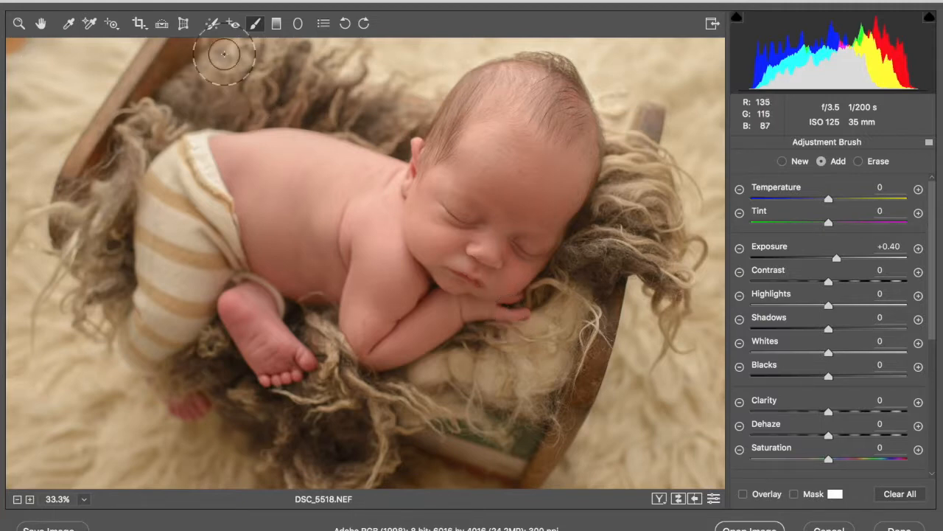
left_click(20, 24)
left_click(255, 24)
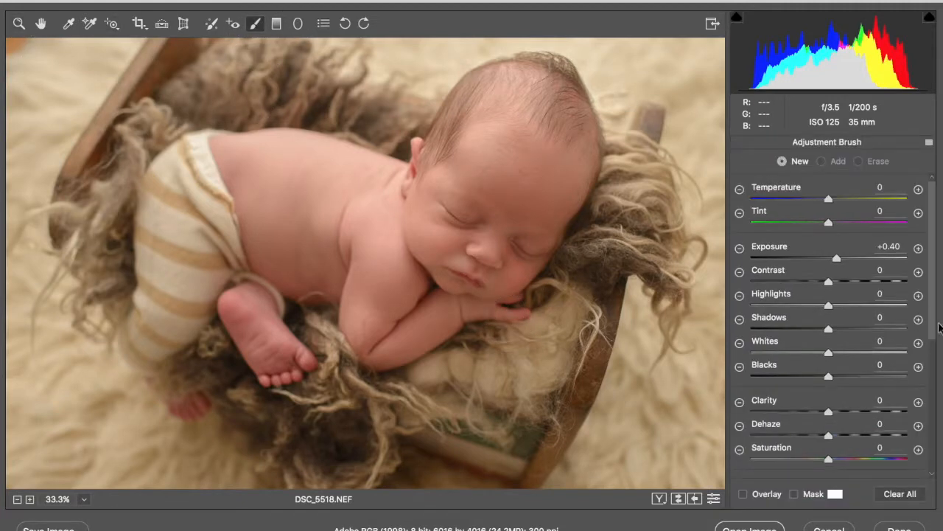
left_click_drag(837, 258, 833, 259)
mouse_move(504, 196)
left_mouse_down()
mouse_move(519, 267)
mouse_move(521, 178)
mouse_move(493, 244)
mouse_move(498, 271)
mouse_move(474, 272)
mouse_move(520, 76)
mouse_move(474, 238)
mouse_move(273, 263)
mouse_move(300, 292)
mouse_move(254, 316)
mouse_move(281, 347)
mouse_move(325, 289)
mouse_move(236, 135)
left_mouse_up()
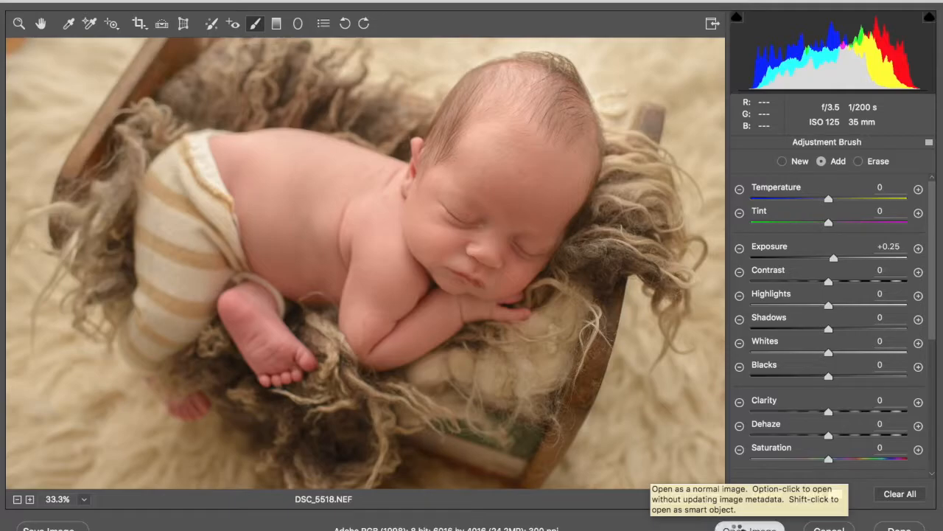
- Open the processed raw image in Photoshop and reposition its window so the tools and the whole photo are accessible
left_click(737, 527)
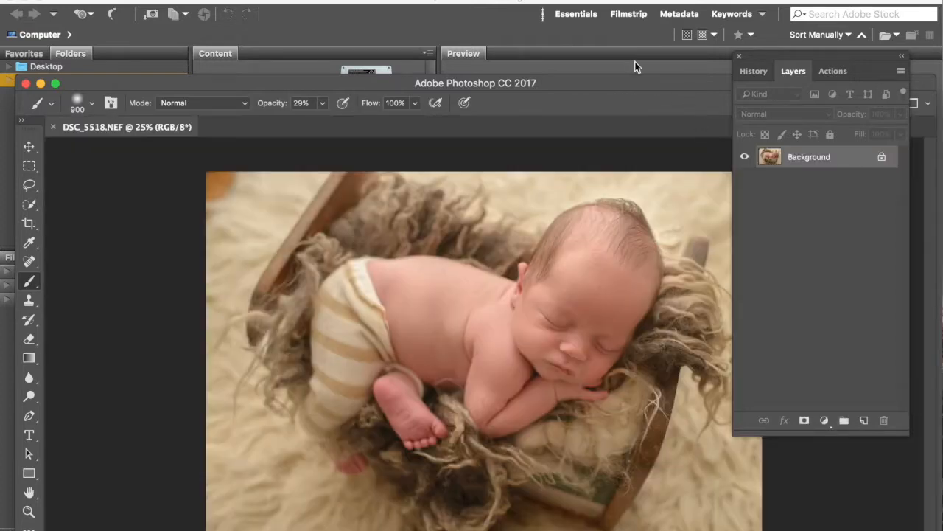
left_click_drag(594, 81, 546, 0)
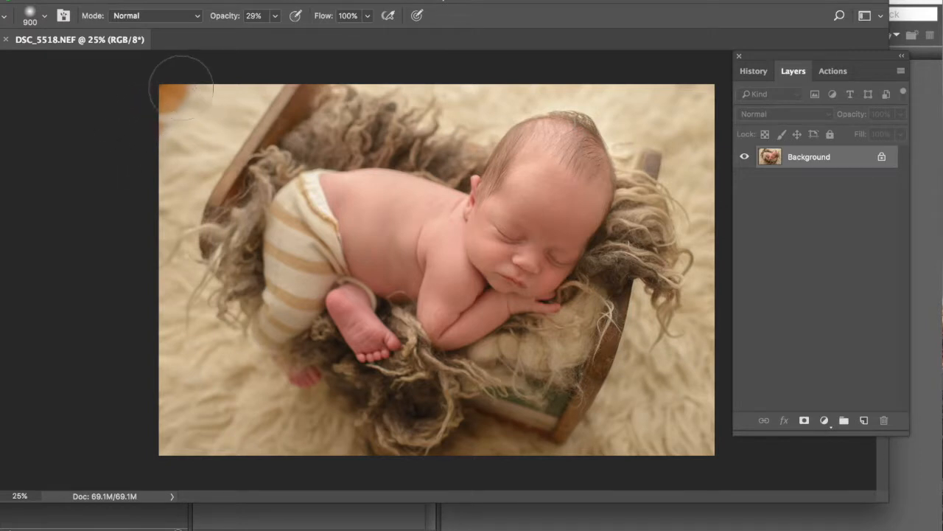
left_click_drag(189, 1, 233, 1)
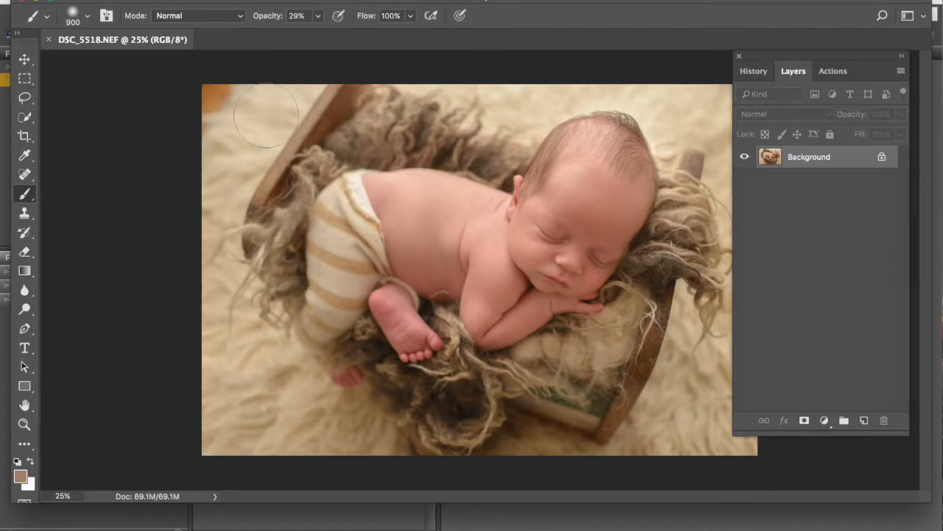
- Remove the orange spot in the photo's upper-left corner with the Clone Stamp, sampling the nearby fur rug
left_click(25, 213)
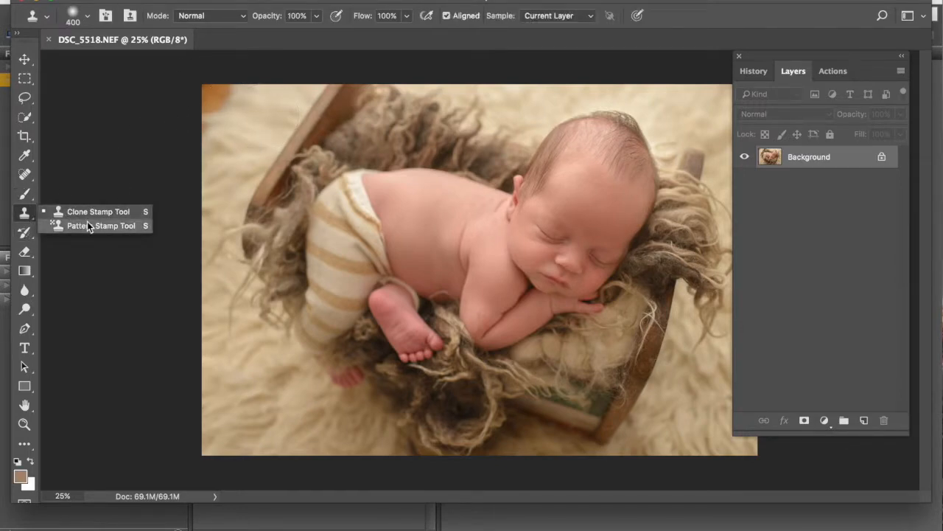
left_click(90, 213)
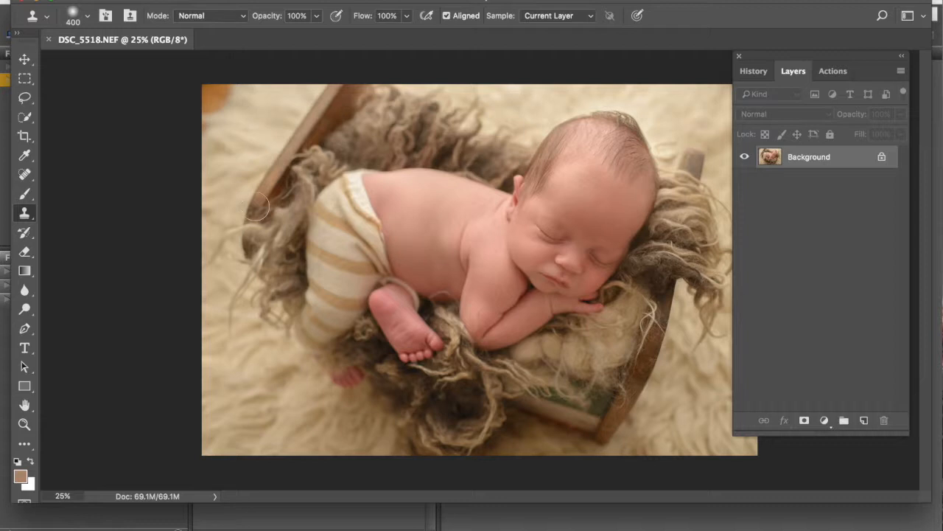
left_click(245, 126, "alt")
mouse_move(233, 97)
left_mouse_down()
mouse_move(208, 102)
mouse_move(215, 118)
mouse_move(212, 92)
mouse_move(204, 112)
mouse_move(213, 86)
mouse_move(247, 77)
mouse_move(154, 103)
left_mouse_up()
left_click(255, 138, "alt")
left_click_drag(237, 93, 249, 87)
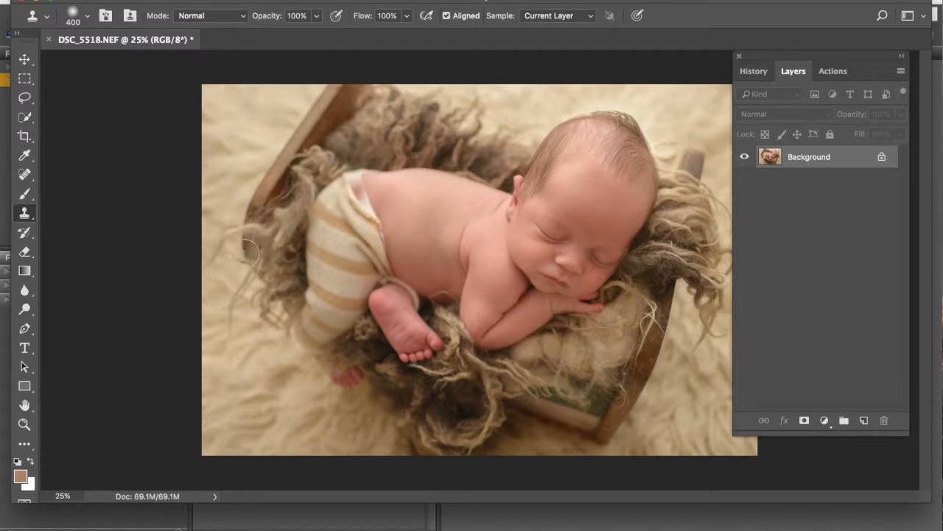
- Remove the larger blemishes on the baby's forehead with the Spot Healing Brush at size 50
left_click(25, 424)
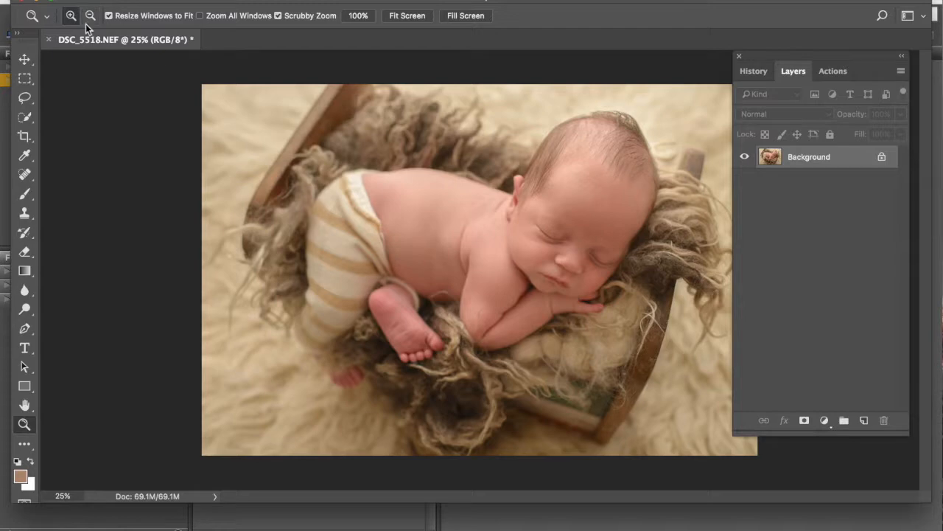
left_click(695, 233)
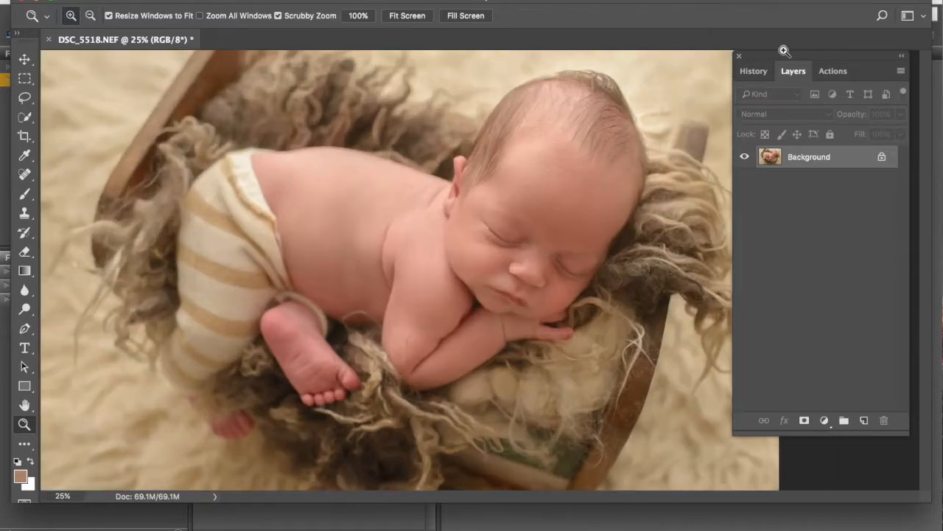
left_click(586, 357)
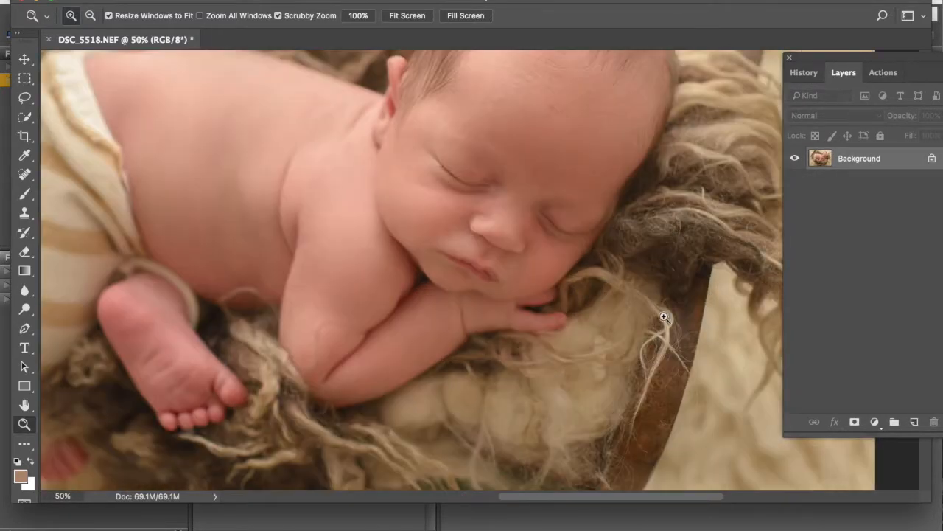
left_click(697, 154)
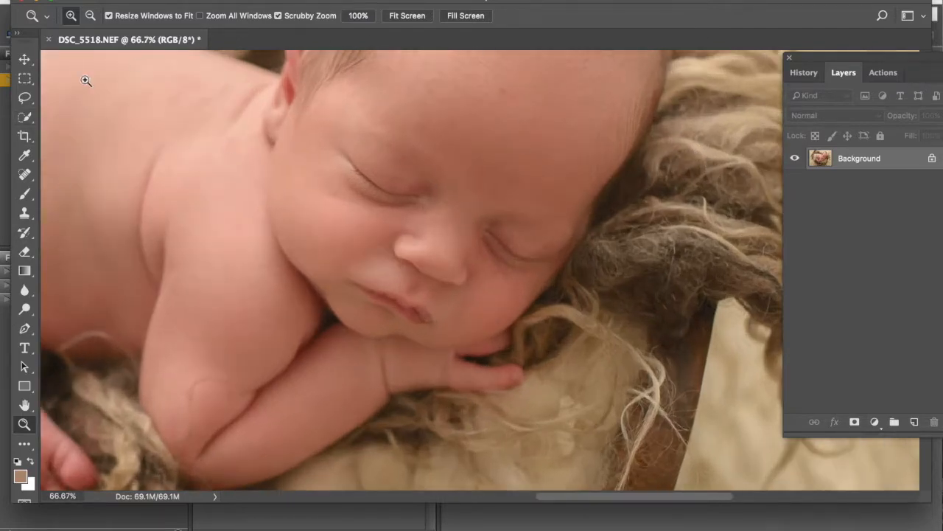
left_click_drag(23, 175, 92, 177)
left_click(92, 176)
left_click(421, 120)
left_click(499, 86)
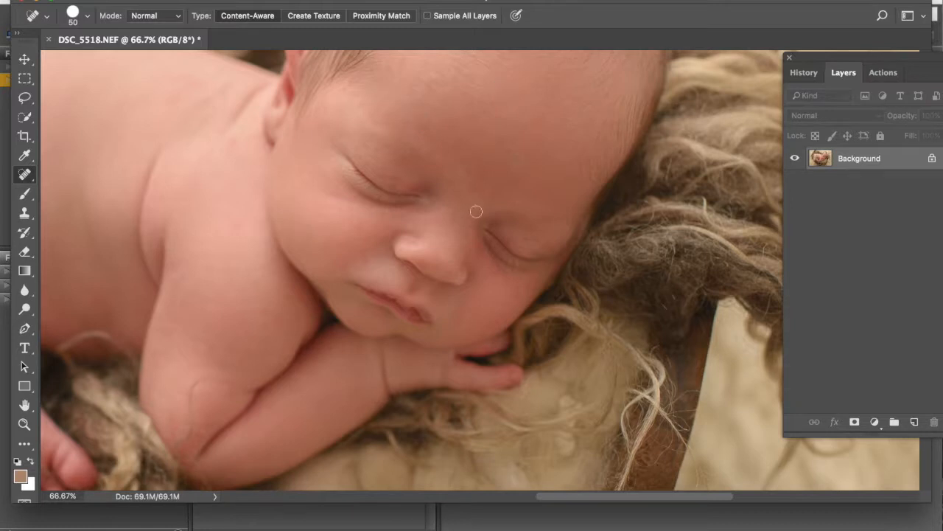
left_click(443, 187)
- Reduce the healing brush size to 35 and remove the small blemishes across the baby's brow, forehead, temple and cheeks
key("bracketleft")
key("bracketleft")
key("bracketleft")
left_click_drag(489, 196, 503, 188)
left_click(365, 257)
left_click(325, 120)
left_click(345, 89)
left_click(351, 79)
left_click(447, 176)
left_click(483, 156)
left_click(471, 138)
left_click(486, 277)
left_click(478, 302)
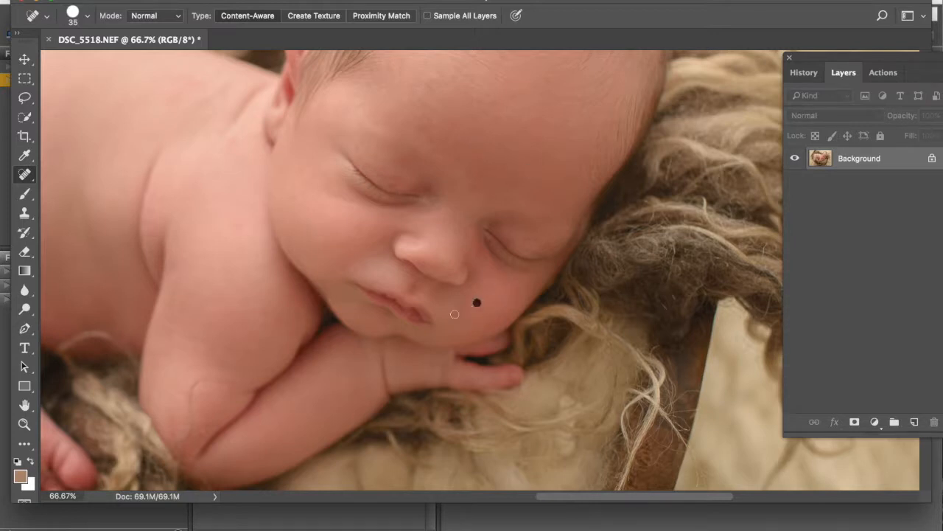
- Reduce the healing brush size to 25 and remove the tiny spot beside the baby's nose
key("bracketleft")
left_click(402, 263)
scroll(454, 135, "up", 5)
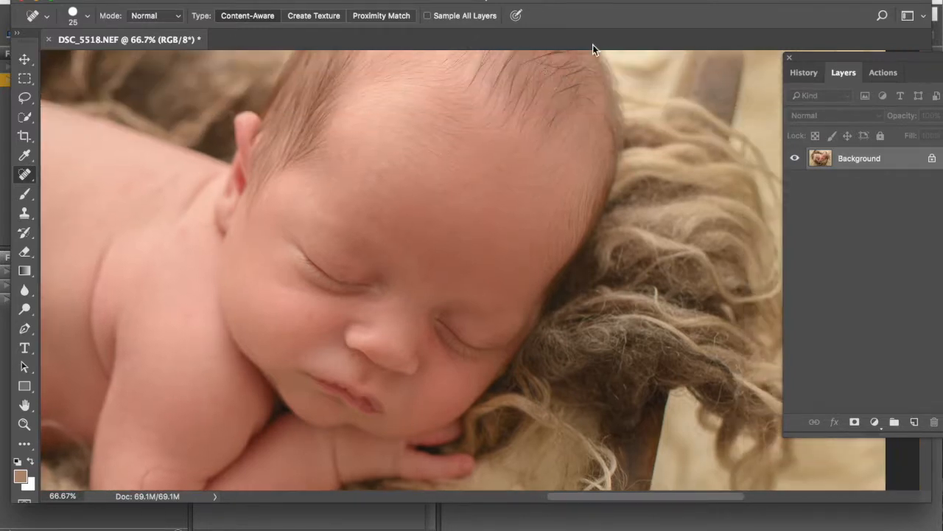
- Remove the skin crease and small marks around the baby's elbow and forearm with the Spot Healing Brush
scroll(463, 270, "down", 5)
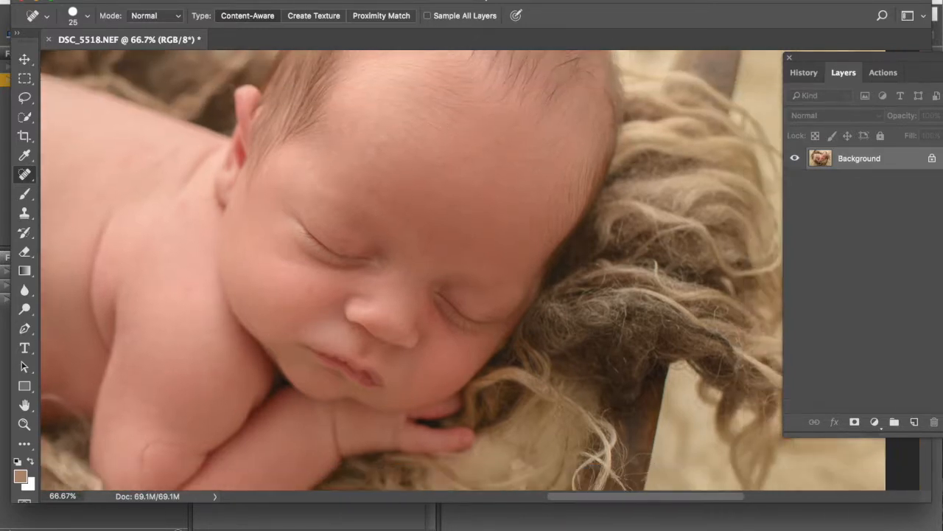
scroll(463, 269, "down", 2)
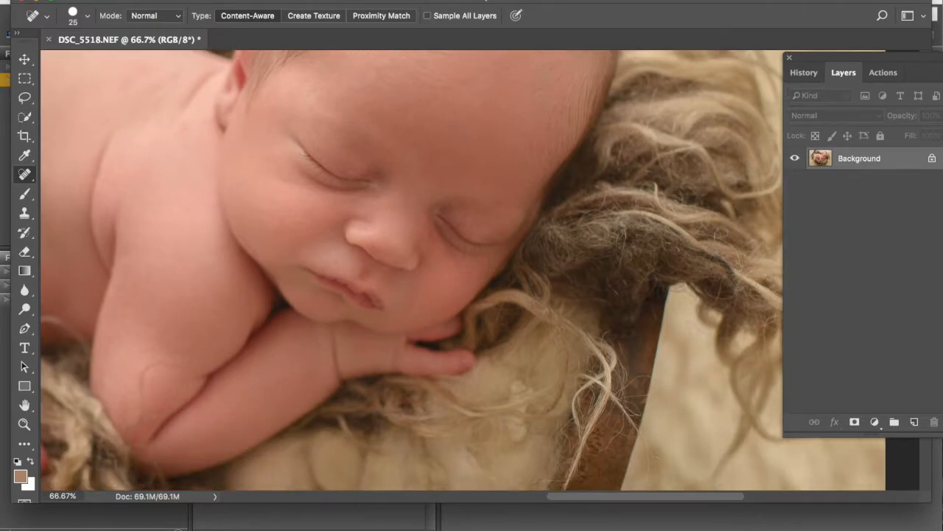
scroll(469, 269, "left", 3)
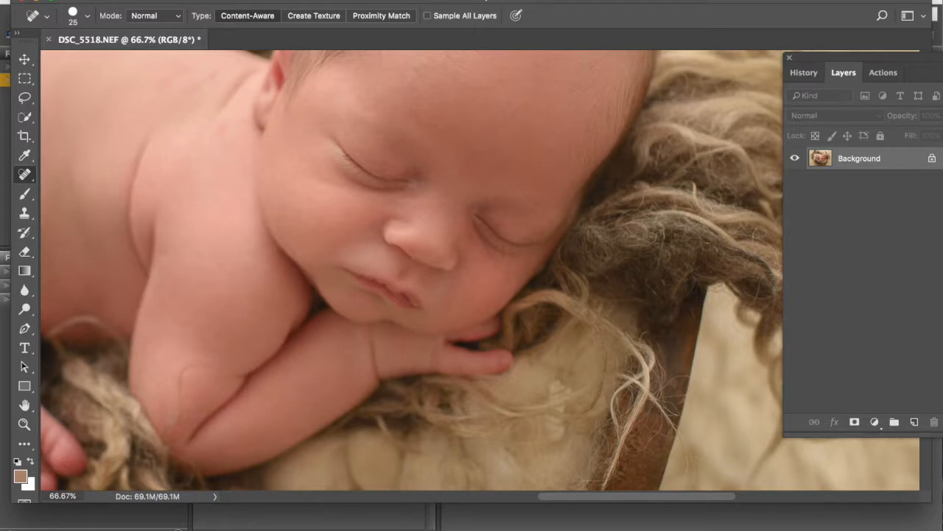
mouse_move(169, 429)
left_mouse_down()
mouse_move(178, 376)
mouse_move(190, 365)
mouse_move(240, 372)
mouse_move(183, 371)
mouse_move(177, 392)
left_mouse_up()
left_click(212, 363)
left_click(225, 371)
left_click_drag(190, 416, 169, 429)
left_click_drag(184, 418, 178, 425)
- Heal the fine stray hairs and flakes along the baby's cheek edge with the Spot Healing Brush at size 9
left_click(24, 424)
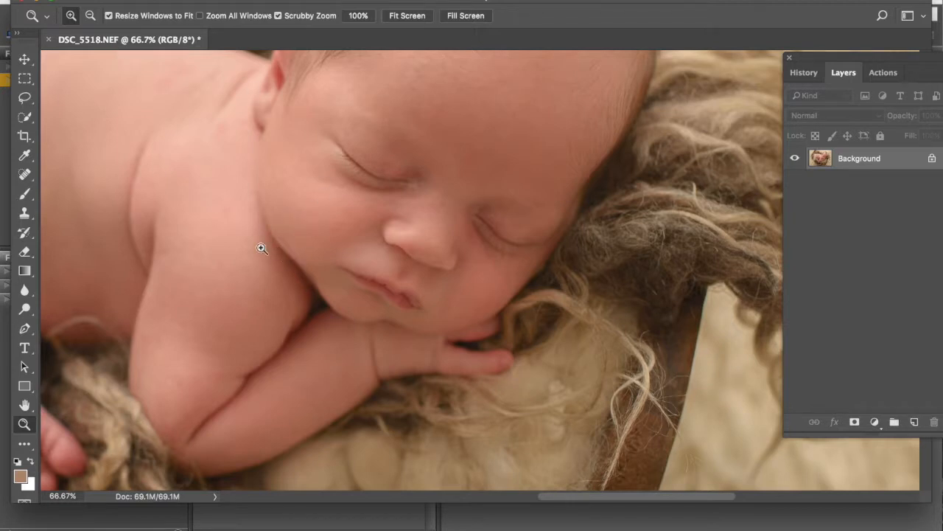
left_click(263, 200)
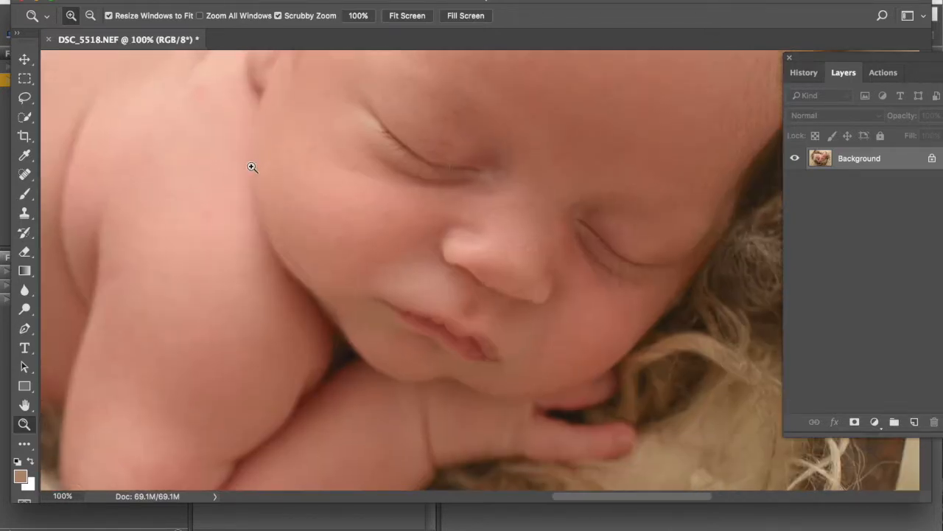
left_click(252, 166)
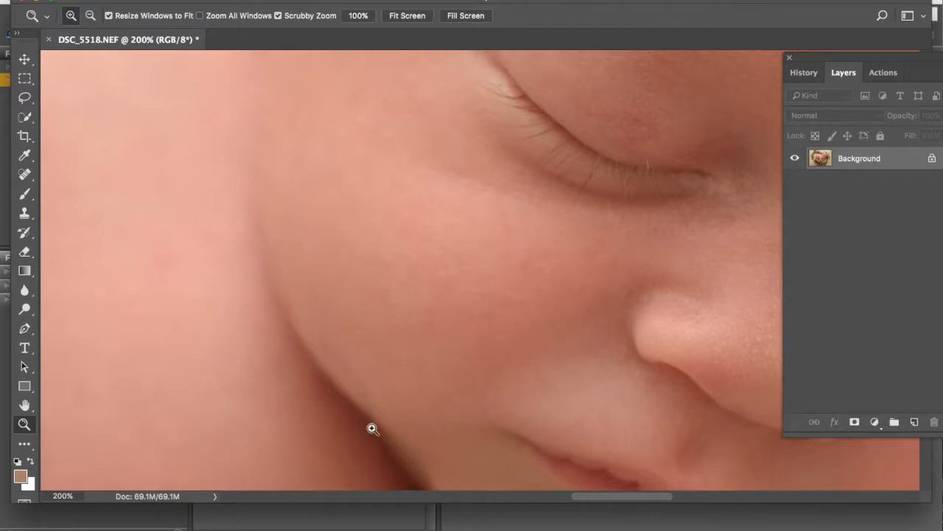
left_click_drag(24, 174, 59, 171)
key("bracketleft")
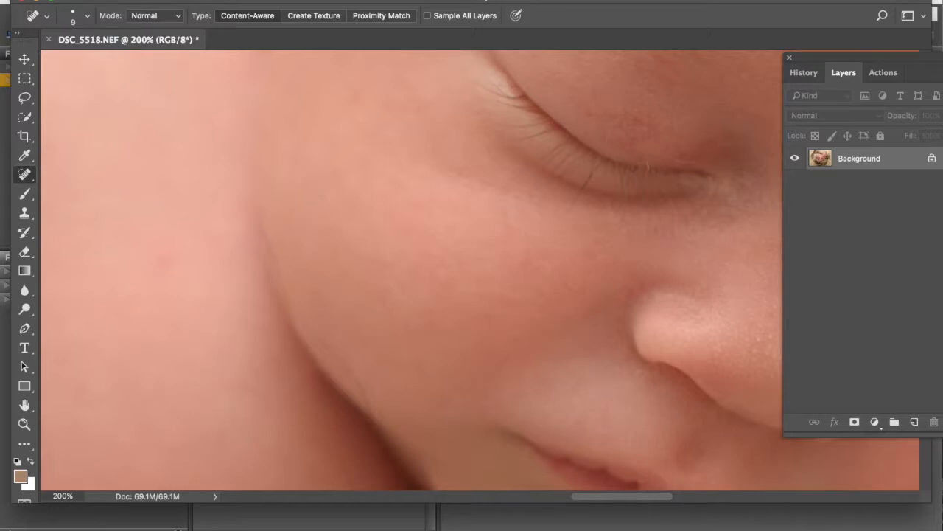
left_click(366, 412)
left_click(365, 401)
left_click_drag(367, 400, 338, 362)
left_click(333, 350)
left_click(339, 370)
left_click(326, 348)
left_click(302, 325)
left_click_drag(343, 359, 329, 355)
mouse_move(287, 296)
left_mouse_down()
mouse_move(260, 224)
mouse_move(276, 260)
left_mouse_up()
mouse_move(288, 309)
left_mouse_down()
mouse_move(279, 284)
mouse_move(288, 318)
left_mouse_up()
left_click_drag(279, 272, 277, 264)
- Heal the small marks on and below the baby's eyelid, under the nose and beside the mouth
mouse_move(696, 161)
left_mouse_down()
mouse_move(648, 161)
mouse_move(633, 135)
left_mouse_up()
left_click_drag(607, 199, 611, 228)
scroll(602, 341, "right", 15)
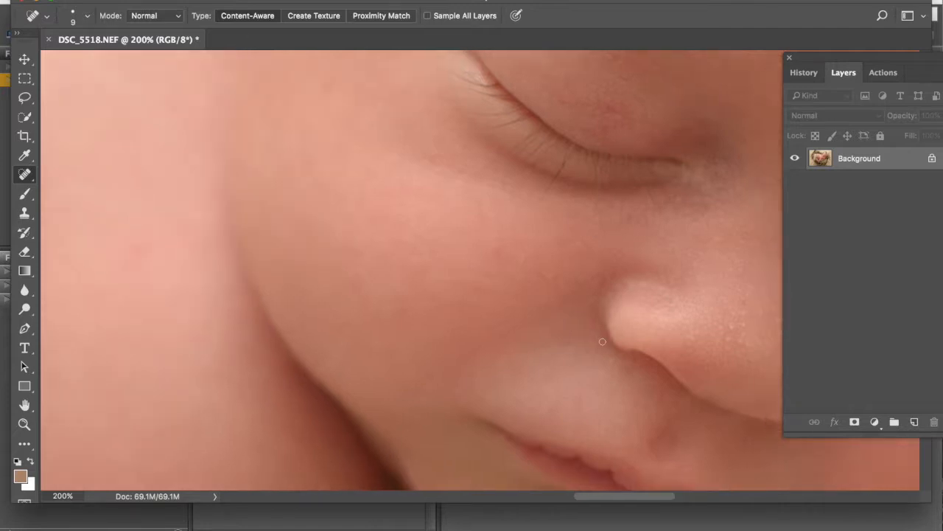
scroll(602, 342, "left", 10)
scroll(603, 341, "down", 3)
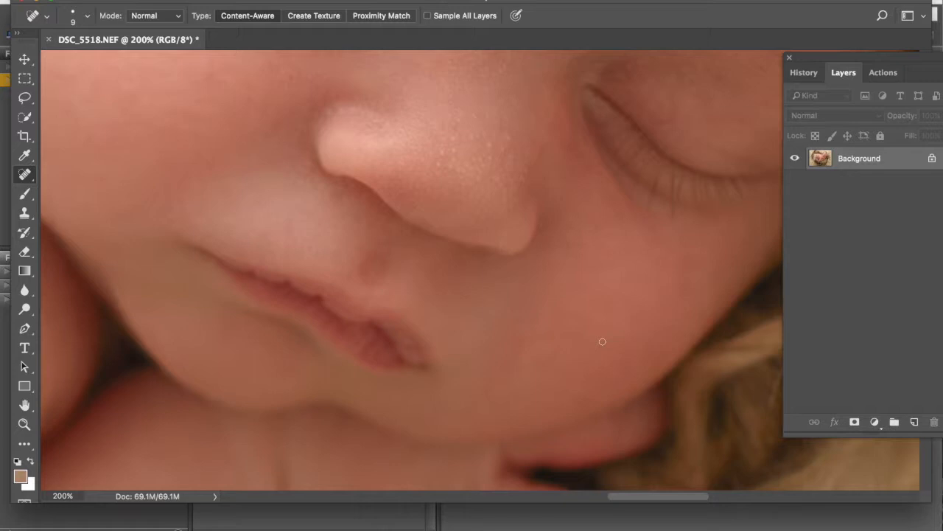
left_click_drag(329, 187, 313, 185)
left_click(165, 207)
- Run the "free" action from the bases group on the photo, viewing the whole image at 25%
left_click(25, 425)
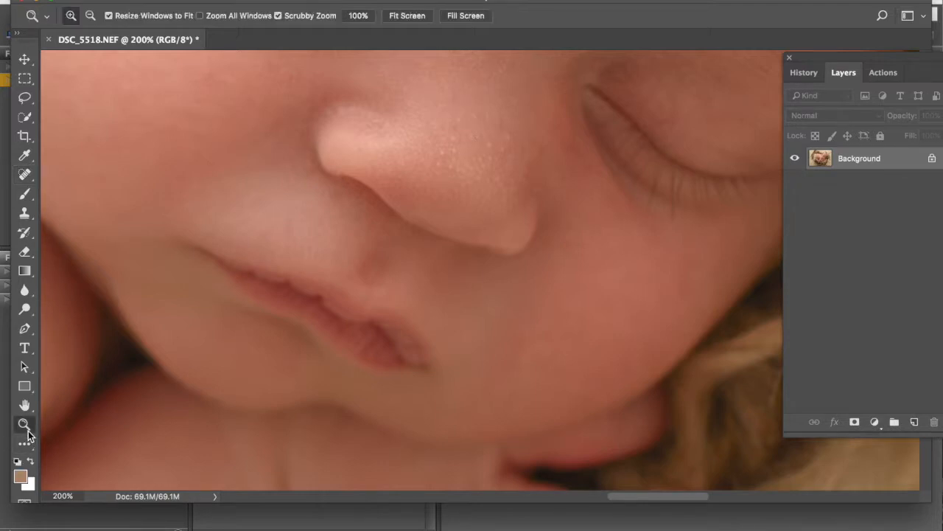
left_click(87, 17)
left_click(302, 147)
left_click(302, 148)
left_click(302, 148)
left_click(302, 148)
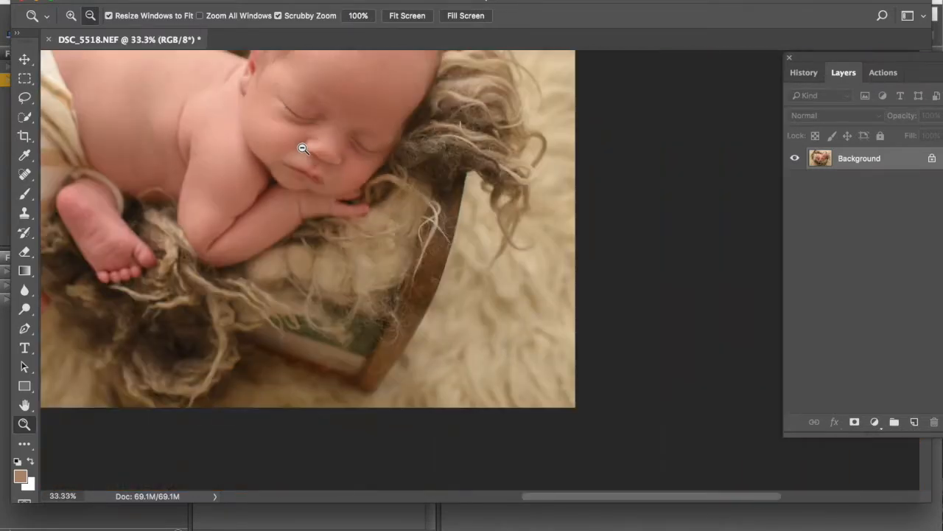
left_click(302, 149)
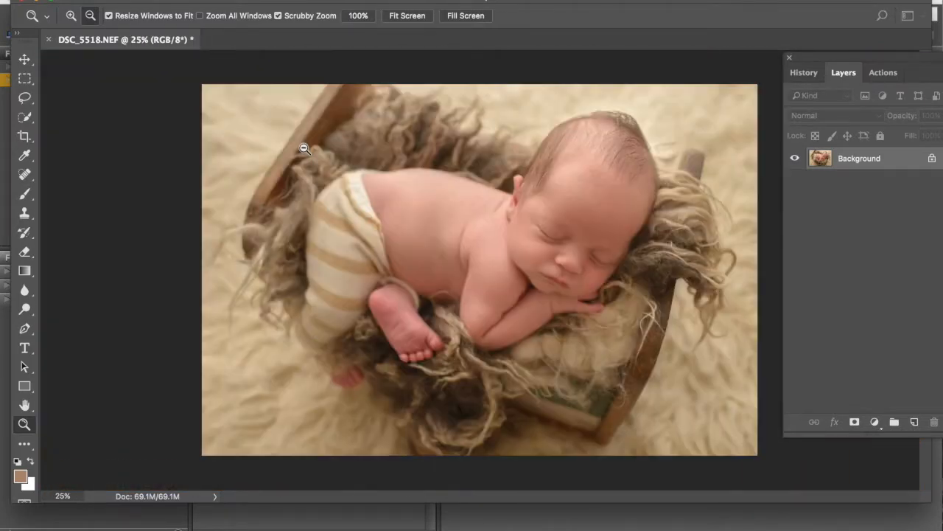
left_click(885, 73)
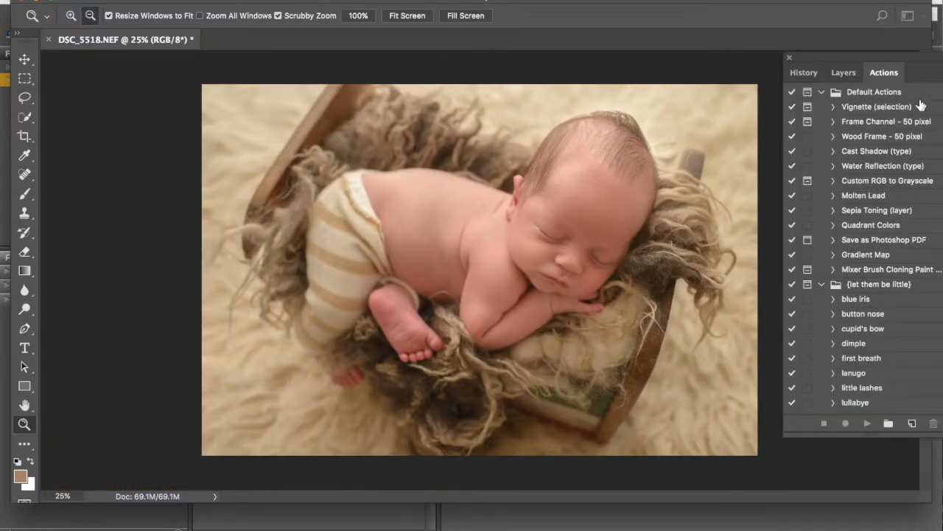
left_click_drag(916, 63, 870, 59)
left_click_drag(907, 100, 907, 181)
scroll(906, 180, "down", 1)
left_click(813, 281)
left_click(820, 421)
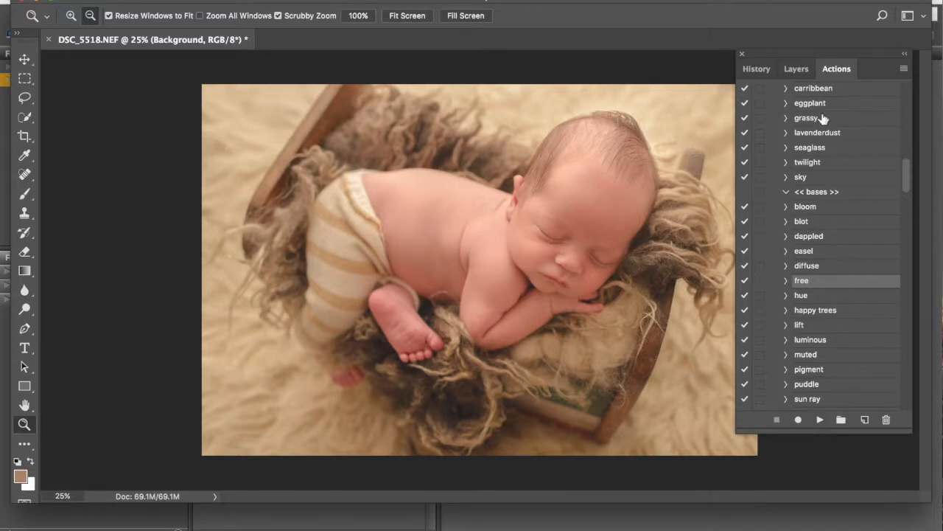
- Move the Actions panel farther off the photo and flatten the image
left_click_drag(754, 50, 785, 53)
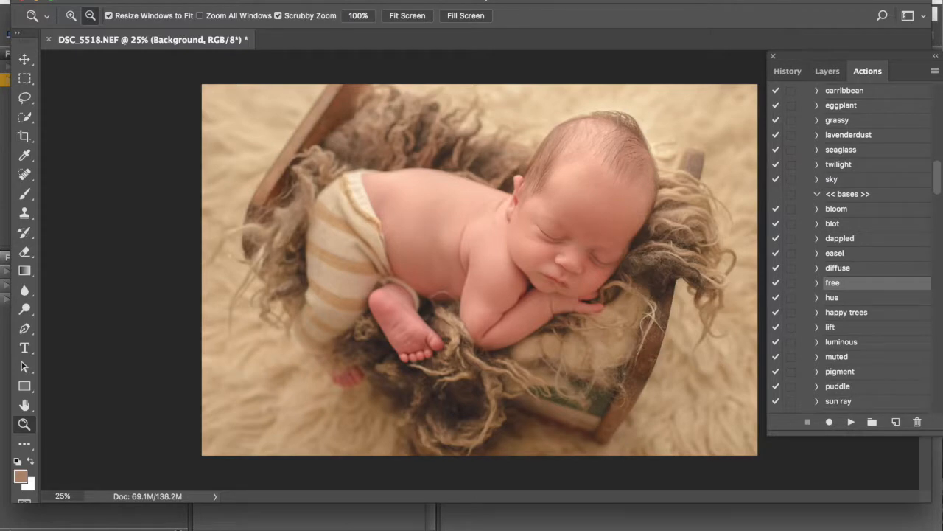
left_click(238, 0)
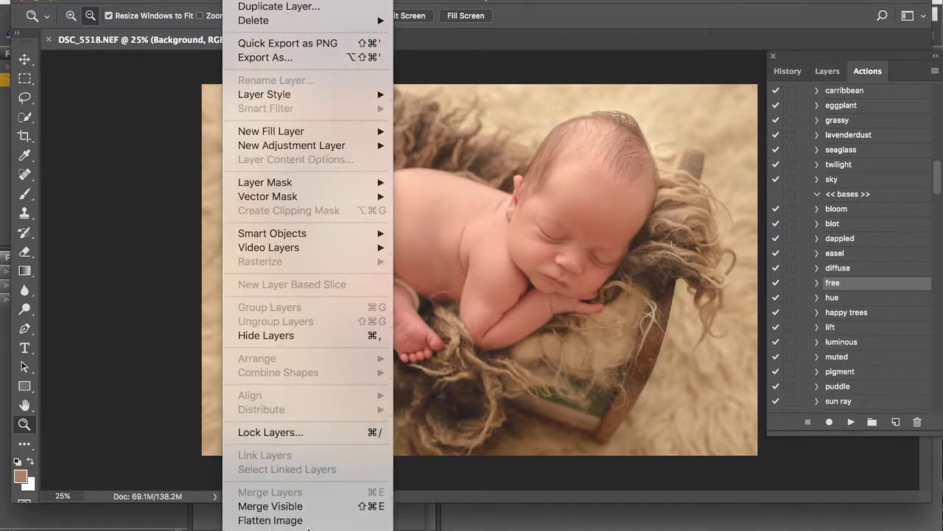
left_click(265, 516)
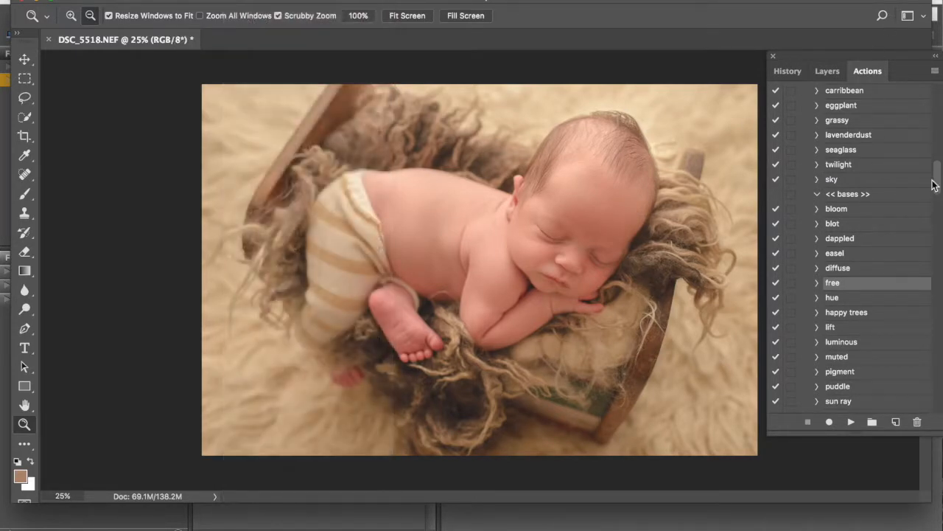
- Run the "tusk" action on the flattened photo and shift the Actions panel clear of the image
mouse_move(935, 182)
left_mouse_down()
mouse_move(930, 222)
mouse_move(929, 169)
left_mouse_up()
left_click(835, 122)
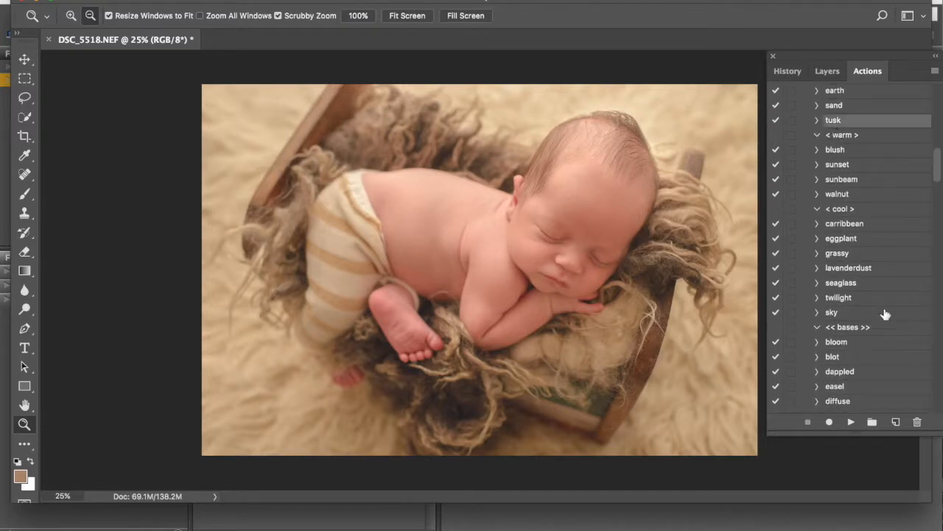
left_click(851, 422)
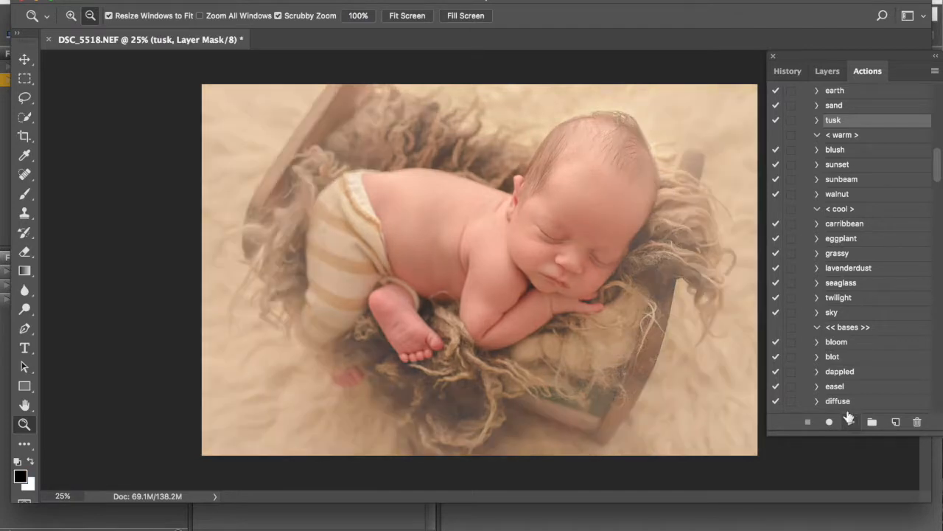
left_click_drag(821, 53, 834, 51)
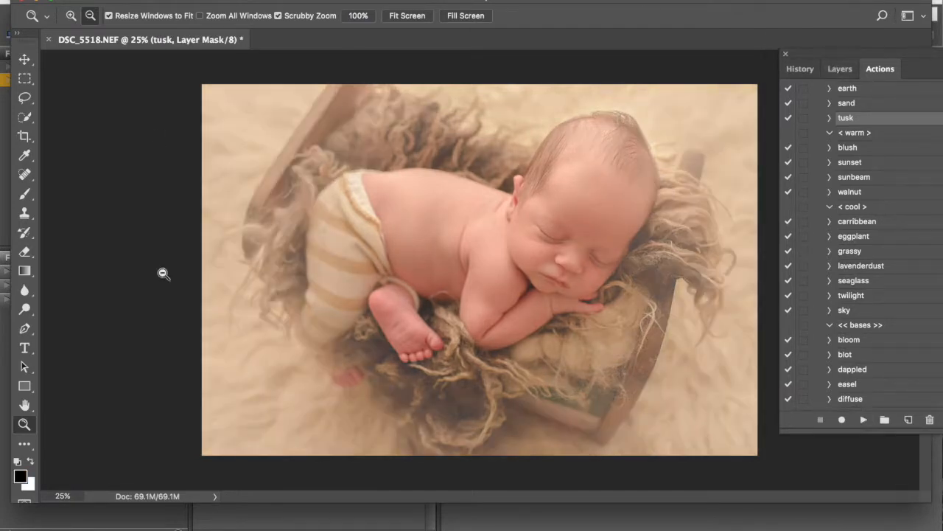
- Compare the photo with and without the tusk layer by toggling its visibility
left_click(840, 69)
left_click(791, 155)
left_click(791, 155)
left_click(791, 156)
left_click(791, 156)
- Paint black at 35% brush opacity on the tusk layer's mask over the baby's face, body, legs and the fur behind the pants
left_click(24, 195)
left_click(86, 192)
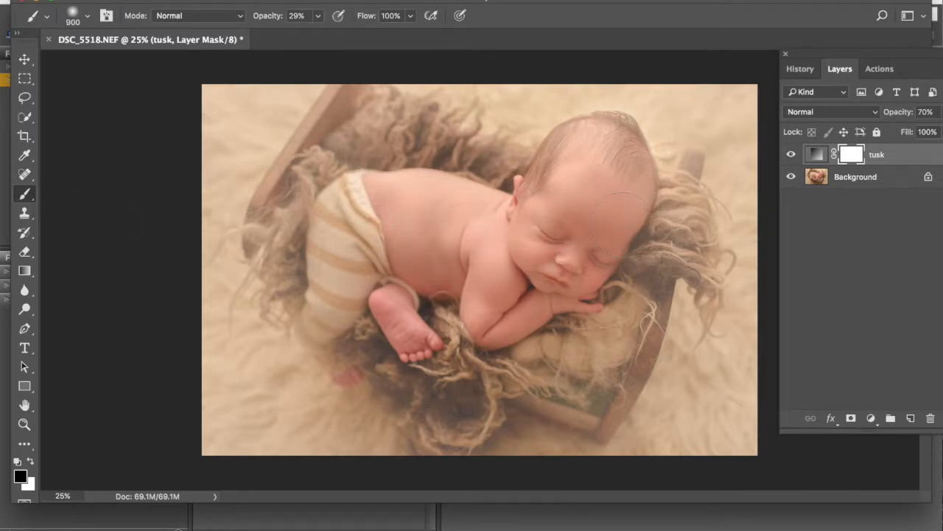
left_click(24, 195)
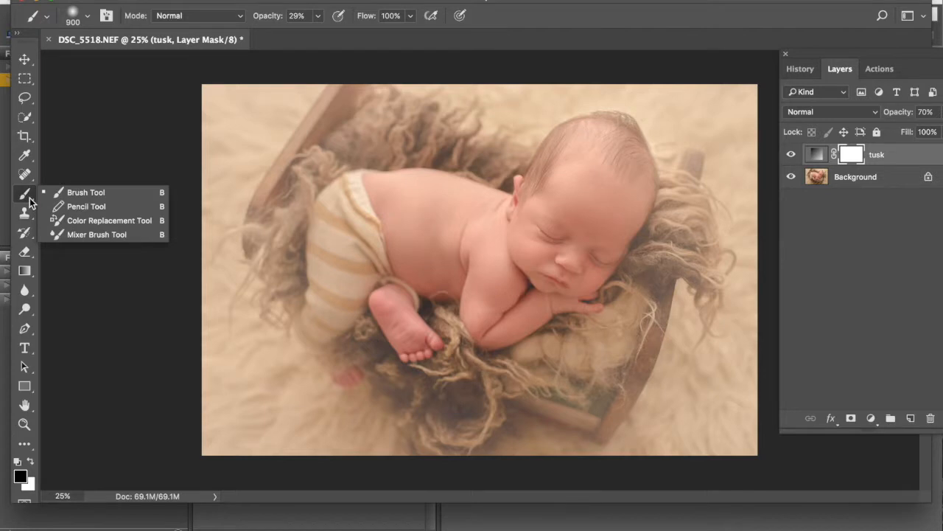
left_click(80, 197)
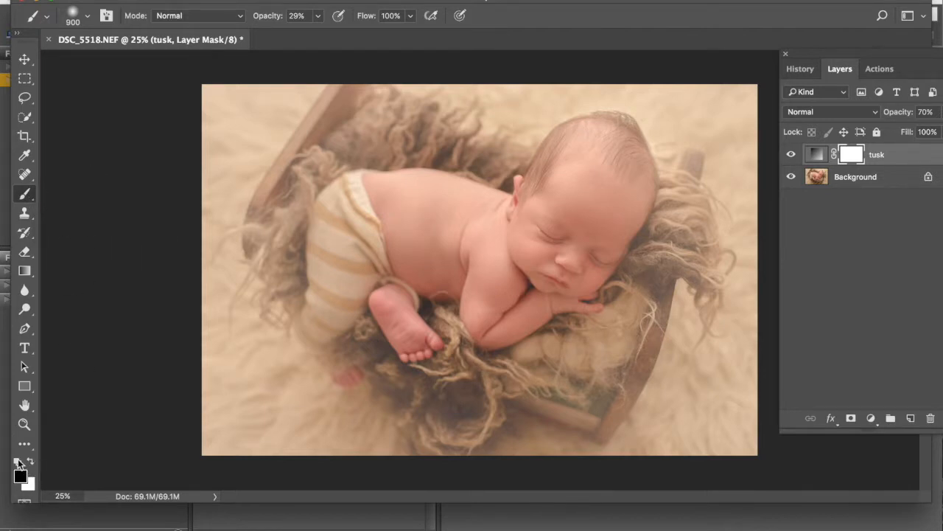
left_click(32, 462)
left_click(30, 462)
left_click(318, 16)
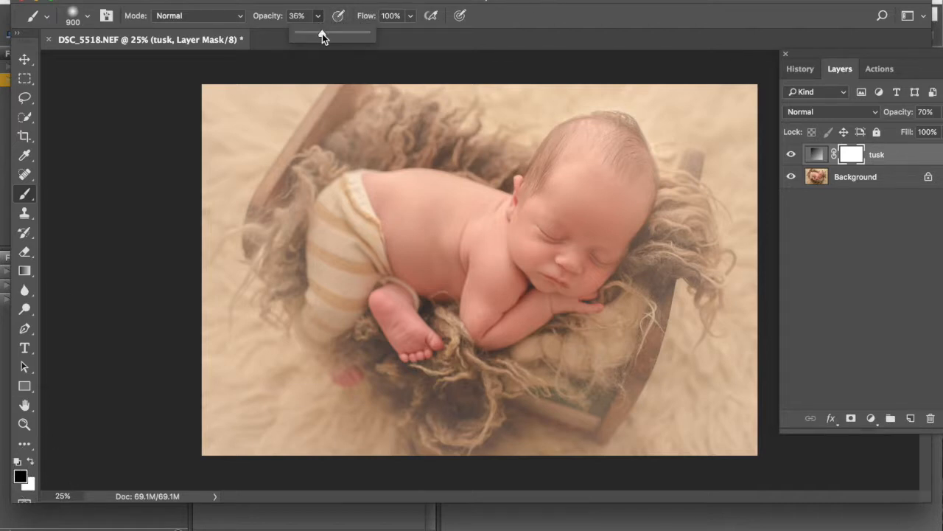
left_click_drag(322, 37, 322, 37)
mouse_move(610, 283)
left_mouse_down()
mouse_move(633, 213)
mouse_move(619, 225)
mouse_move(586, 181)
mouse_move(681, 254)
mouse_move(602, 357)
mouse_move(500, 401)
mouse_move(578, 368)
mouse_move(406, 407)
mouse_move(352, 369)
left_mouse_up()
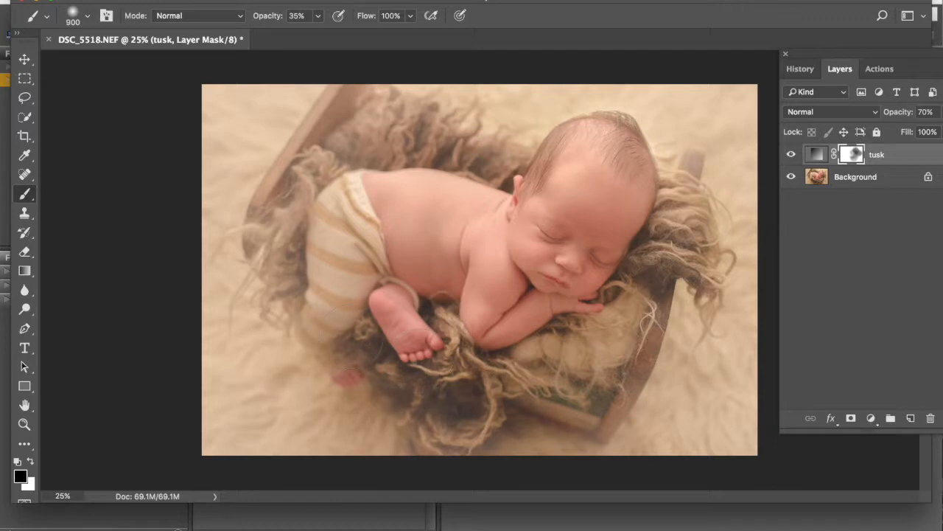
left_click_drag(378, 310, 308, 273)
left_click_drag(295, 189, 279, 225)
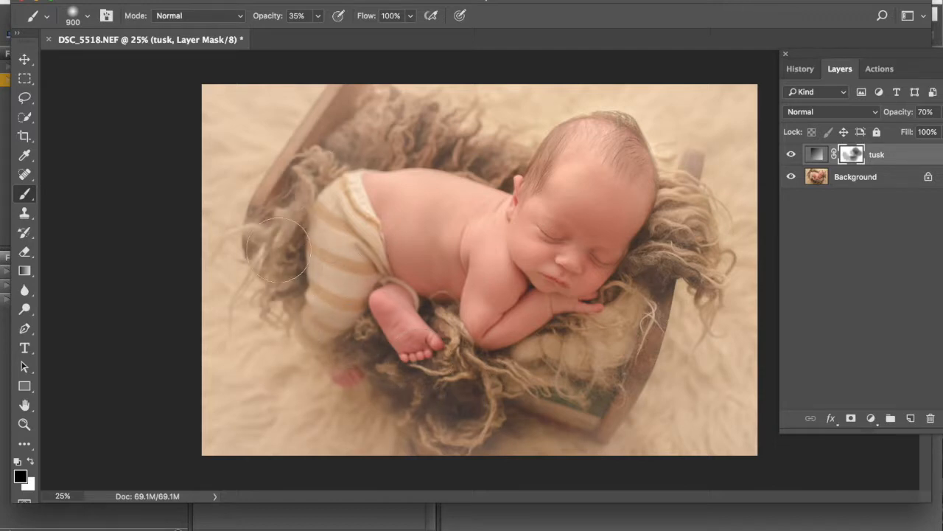
- Paint more black on the tusk mask over the lower fur, the wooden cradle edge, the pants and the baby's head
left_click_drag(564, 412, 422, 365)
left_click_drag(514, 390, 626, 390)
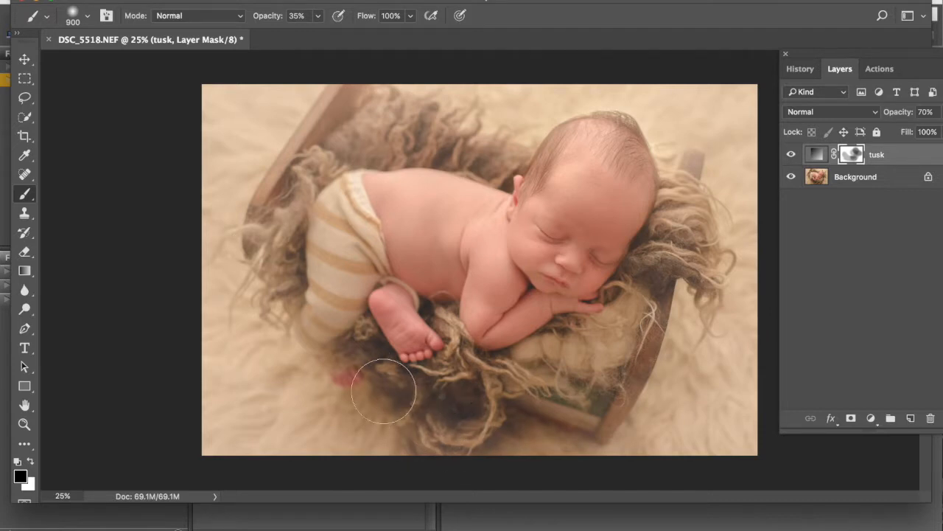
mouse_move(357, 260)
left_mouse_down()
mouse_move(311, 177)
mouse_move(353, 209)
left_mouse_up()
left_click_drag(594, 158, 608, 163)
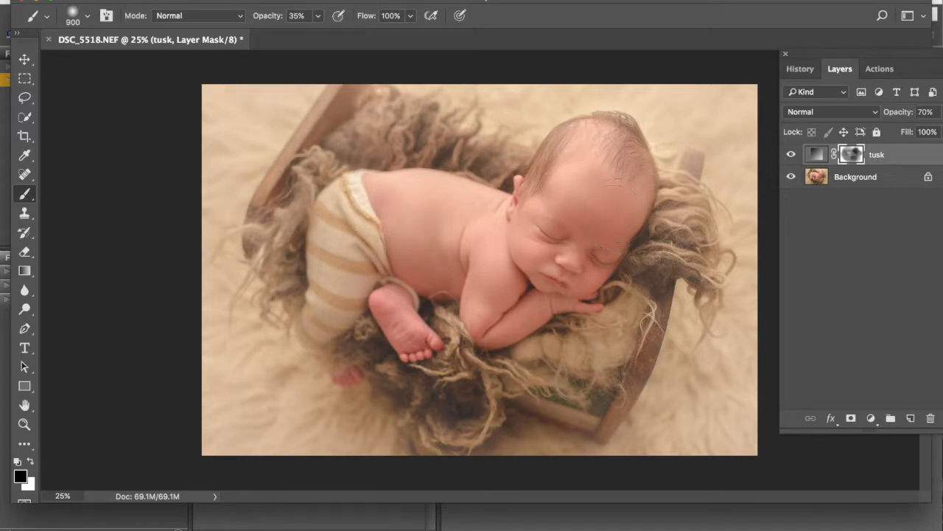
mouse_move(617, 379)
left_mouse_down()
mouse_move(518, 347)
mouse_move(635, 316)
left_mouse_up()
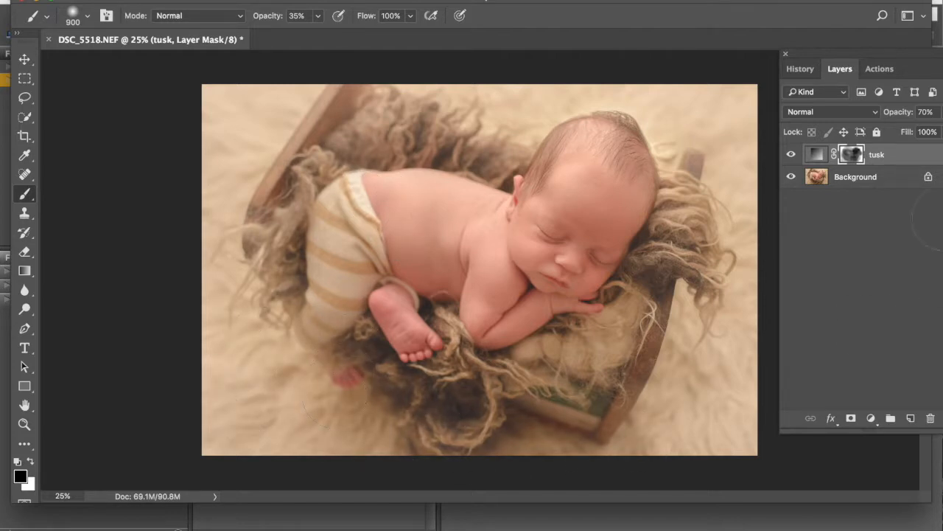
- Check the masked tusk effect against the photo without it and flatten the image
left_click(792, 155)
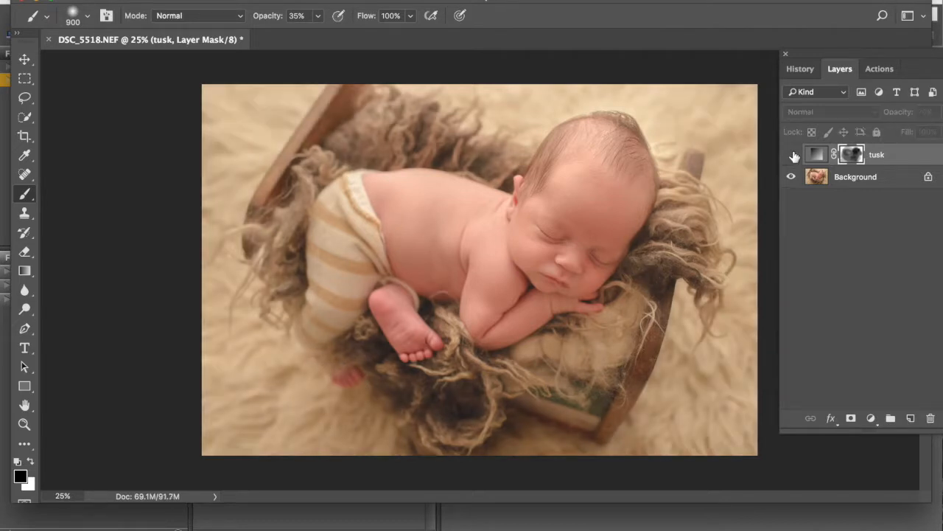
left_click(792, 155)
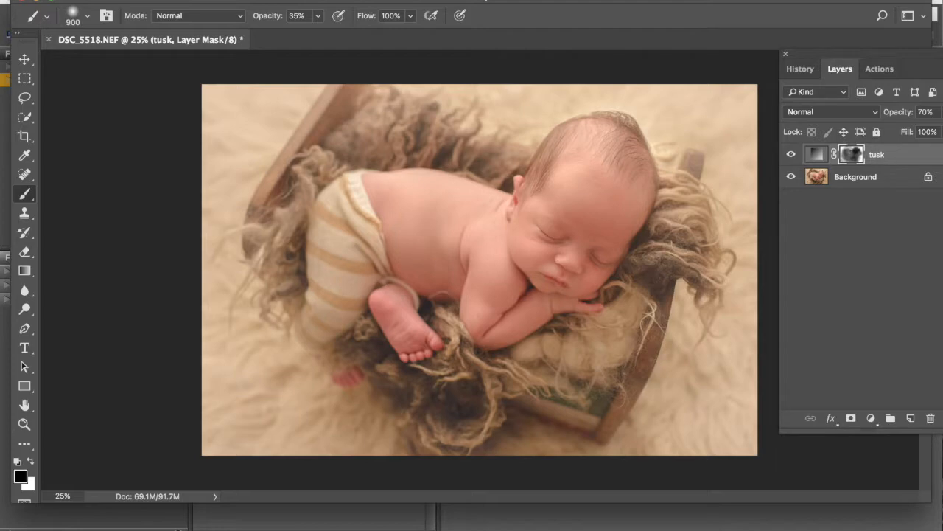
left_click(305, 514)
- Run the "subdue (red remover)" action from the skin group and show the layers it adds
left_click(872, 70)
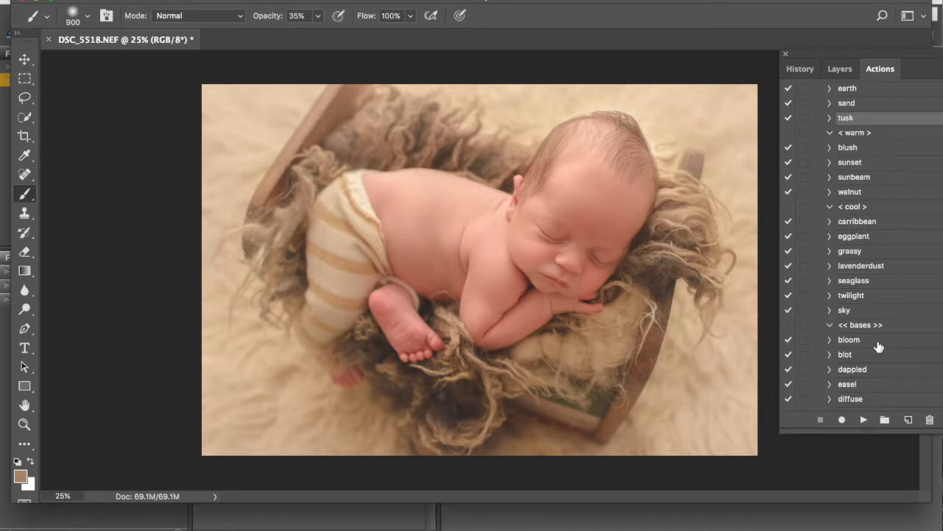
scroll(879, 346, "down", 5)
scroll(878, 346, "up", 3)
scroll(878, 346, "down", 7)
scroll(878, 346, "down", 1)
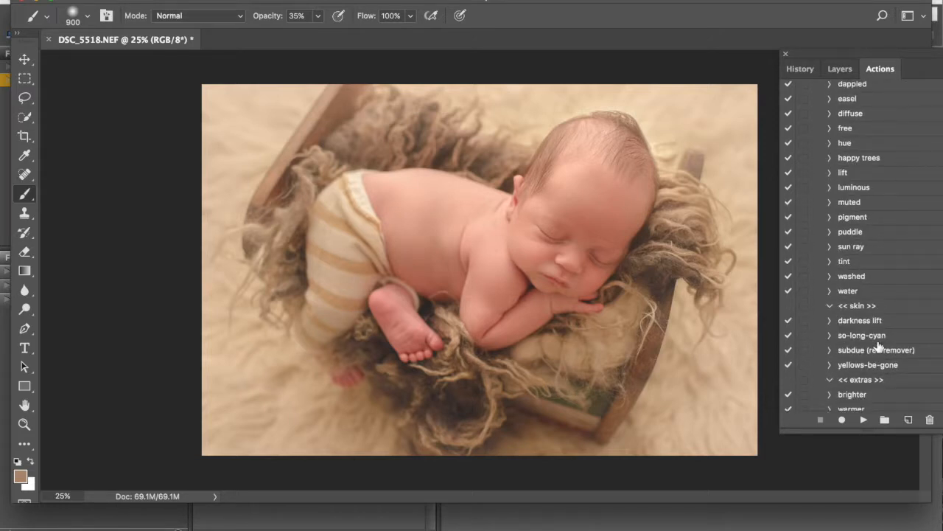
left_click(857, 352)
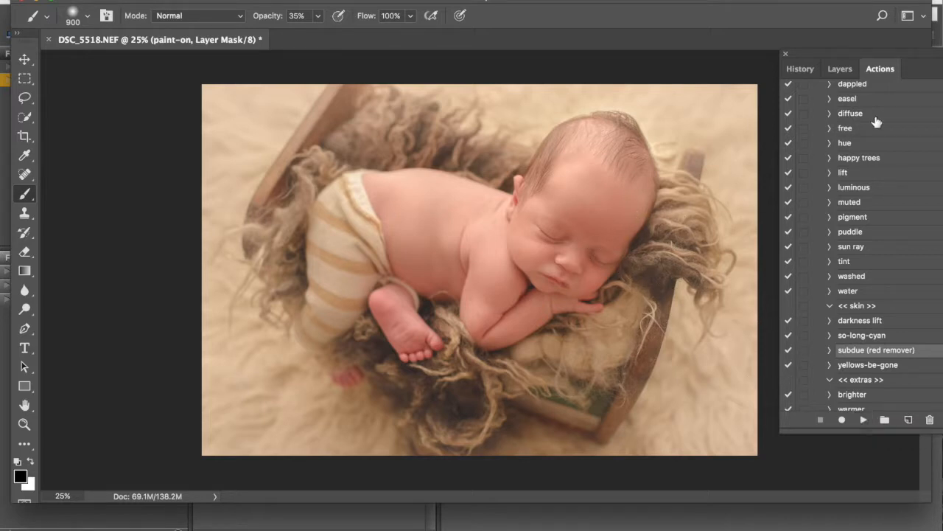
left_click(853, 69)
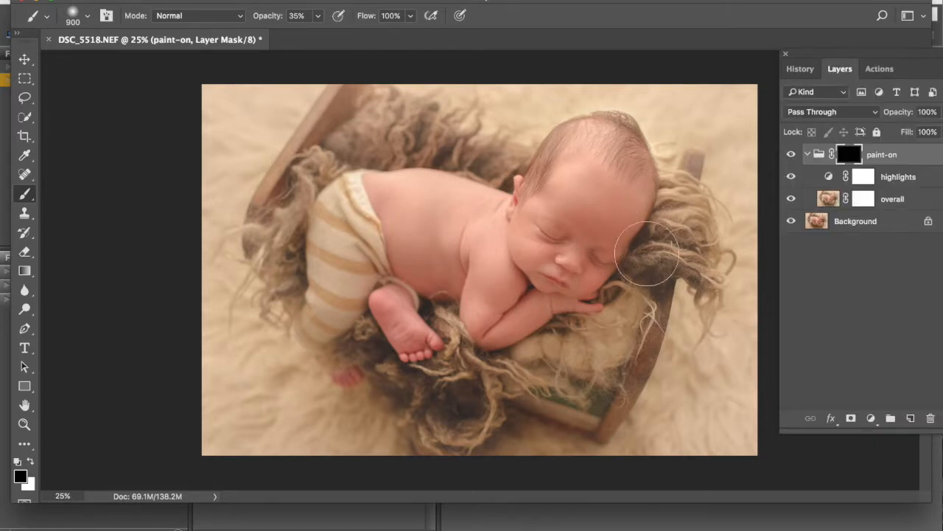
- Paint white at 15% brush opacity on the paint-on group's mask over the baby's face, arm and feet, reducing the brush size to 600
left_click(31, 461)
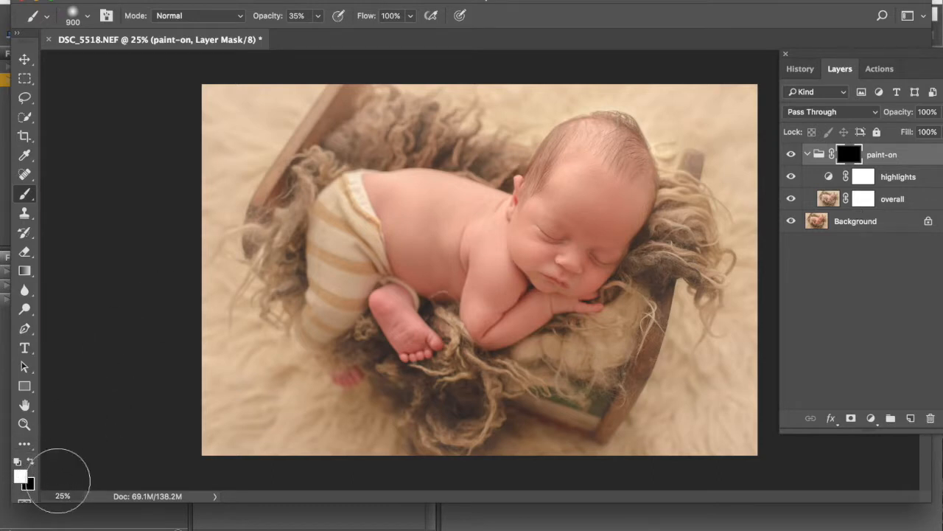
right_click(21, 205)
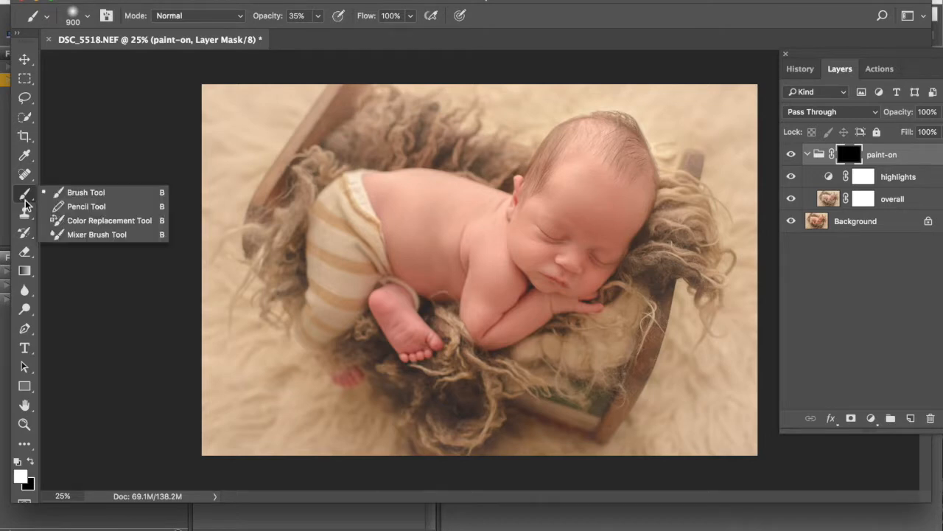
left_click(51, 192)
left_click(318, 16)
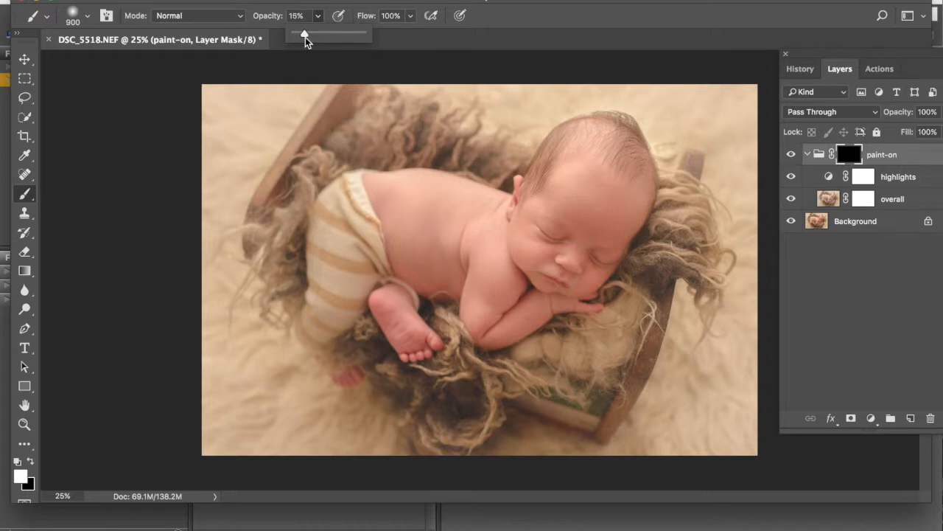
left_click(603, 220)
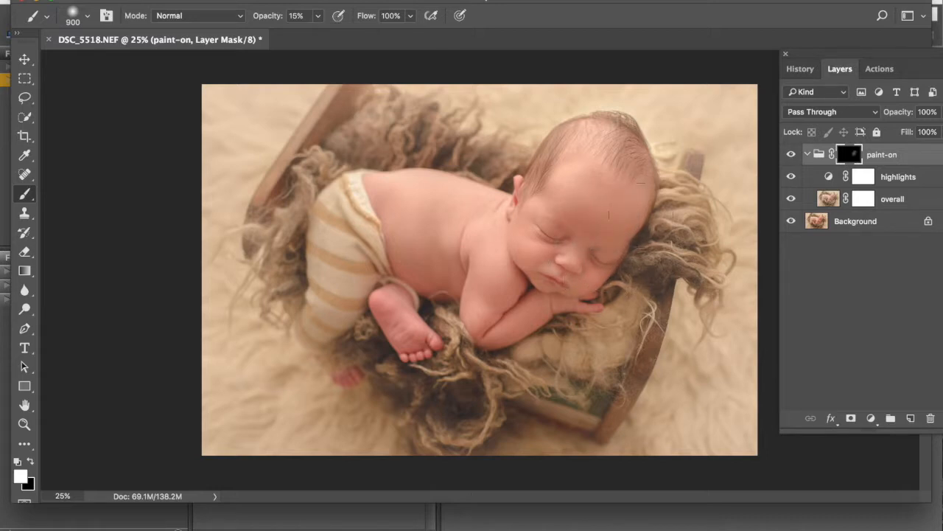
left_click_drag(497, 323, 492, 331)
mouse_move(355, 388)
left_mouse_down()
mouse_move(342, 380)
mouse_move(363, 383)
mouse_move(353, 370)
left_mouse_up()
key("bracketleft")
key("bracketleft")
key("bracketleft")
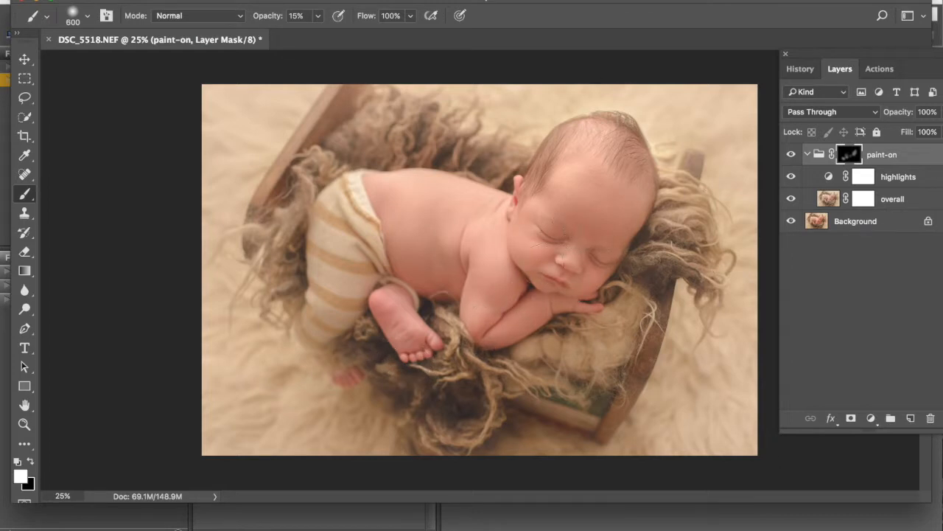
- Compare the photo with and without the paint-on group's redness removal
left_click(792, 155)
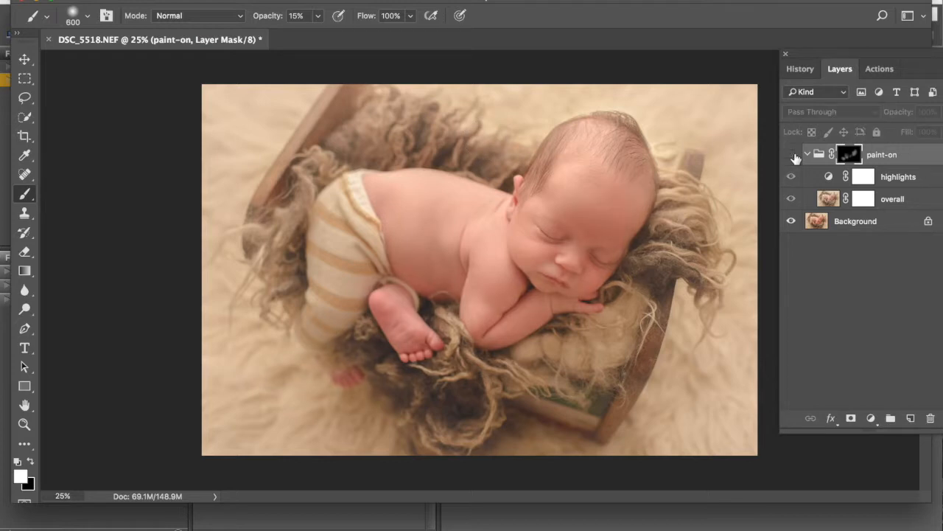
left_click(793, 155)
left_click(793, 155)
left_click(793, 156)
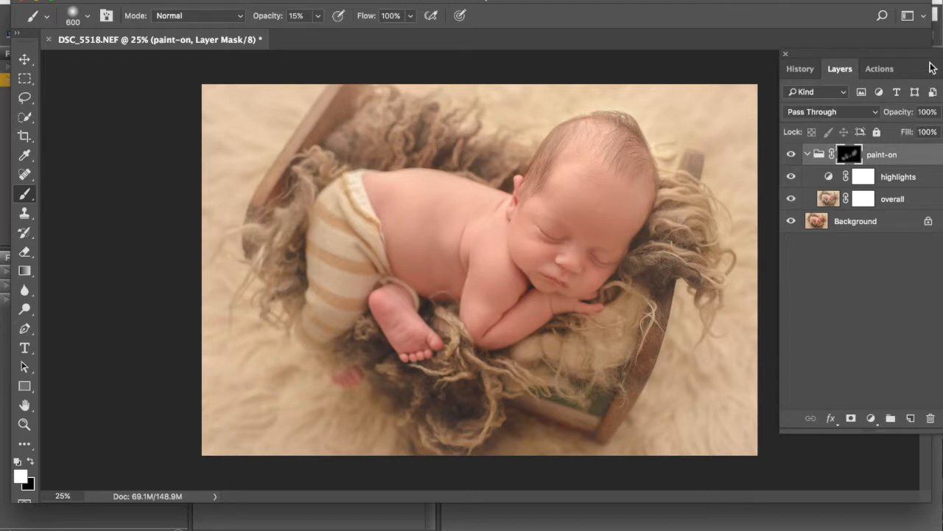
left_click_drag(930, 61, 906, 63)
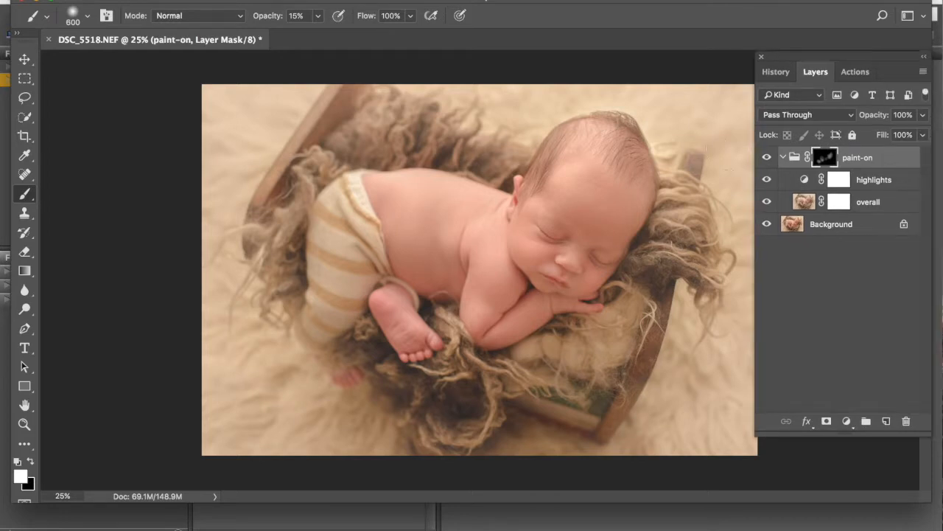
left_click(767, 157)
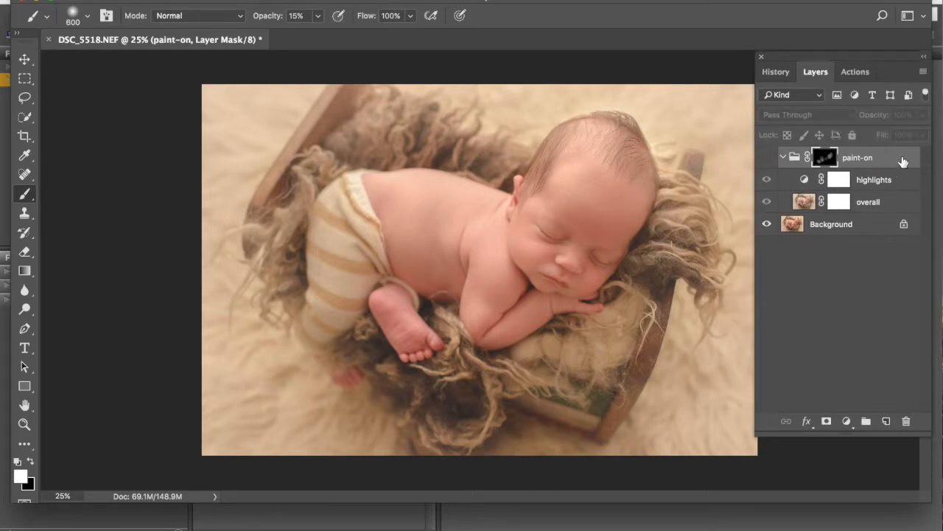
mouse_move(883, 157)
left_mouse_down()
mouse_move(895, 379)
mouse_move(920, 400)
mouse_move(892, 375)
mouse_move(857, 147)
left_mouse_up()
left_click(767, 157)
- Lower the paint-on group's opacity to 80% and flatten the image
left_click(922, 114)
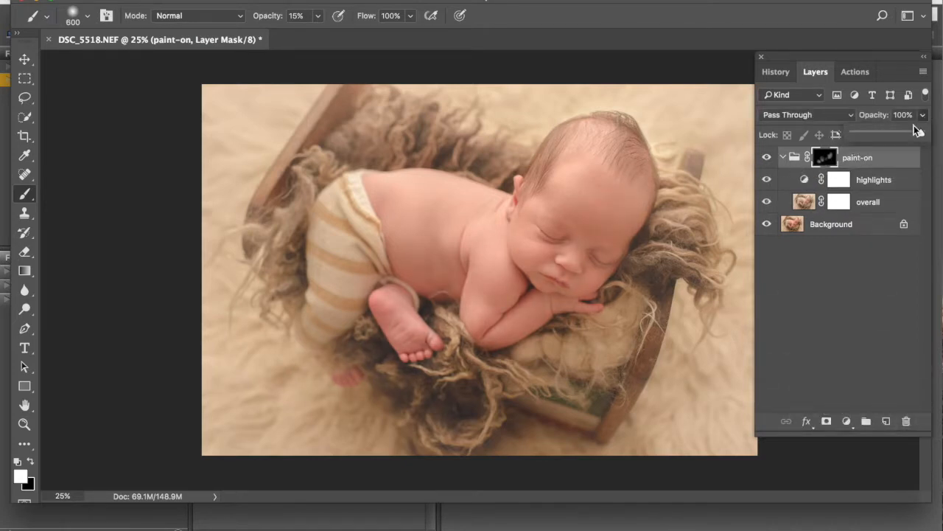
mouse_move(921, 134)
left_mouse_down()
mouse_move(905, 138)
mouse_move(935, 140)
mouse_move(856, 139)
mouse_move(906, 141)
left_mouse_up()
left_click(768, 159)
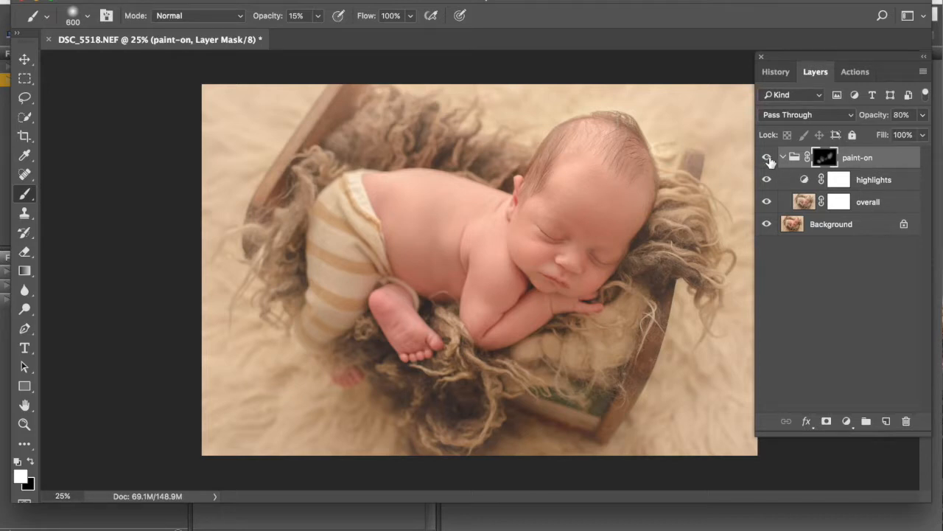
left_click(265, 2)
scroll(257, 312, "down", 2)
left_click(272, 518)
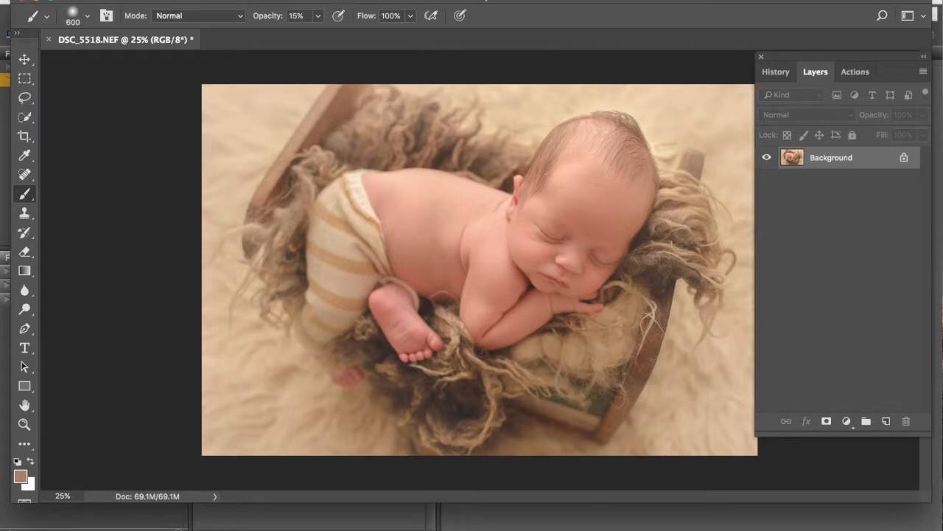
- Apply the older Imagenomic Portraiture filter with the Smoothing: Normal preset, output to a new layer with a transparency mask
left_click(361, 2)
mouse_move(411, 310)
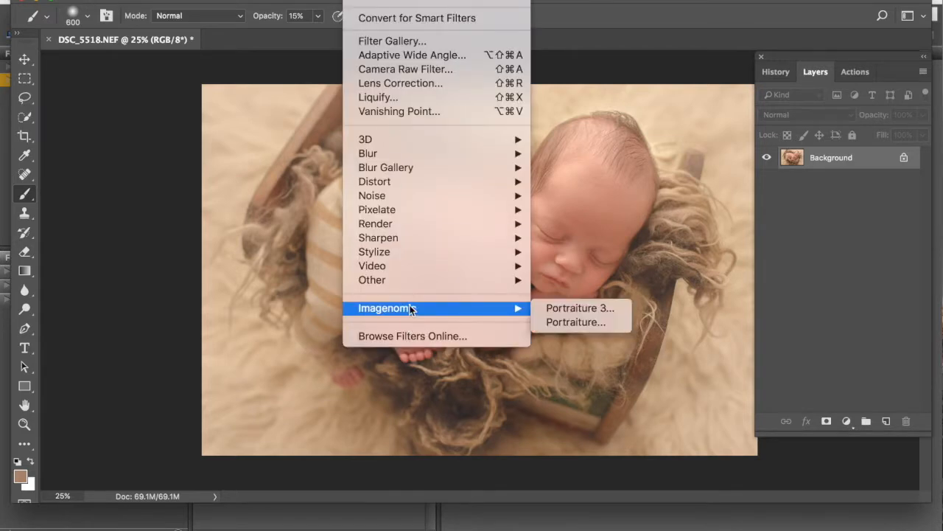
left_click(580, 323)
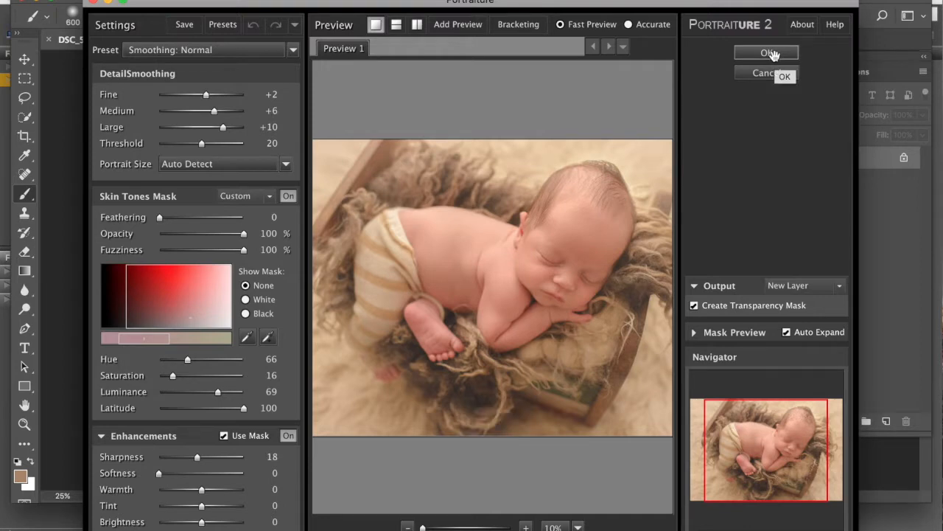
left_click(769, 53)
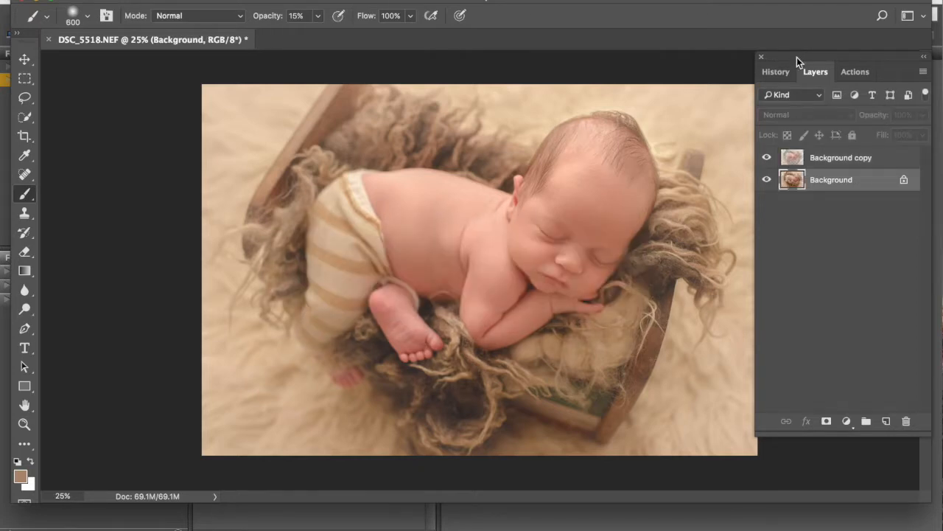
- Reduce the smoothed Background copy layer's opacity to 70% and compare it with the unsmoothed photo
left_click(856, 156)
left_click_drag(925, 120, 900, 135)
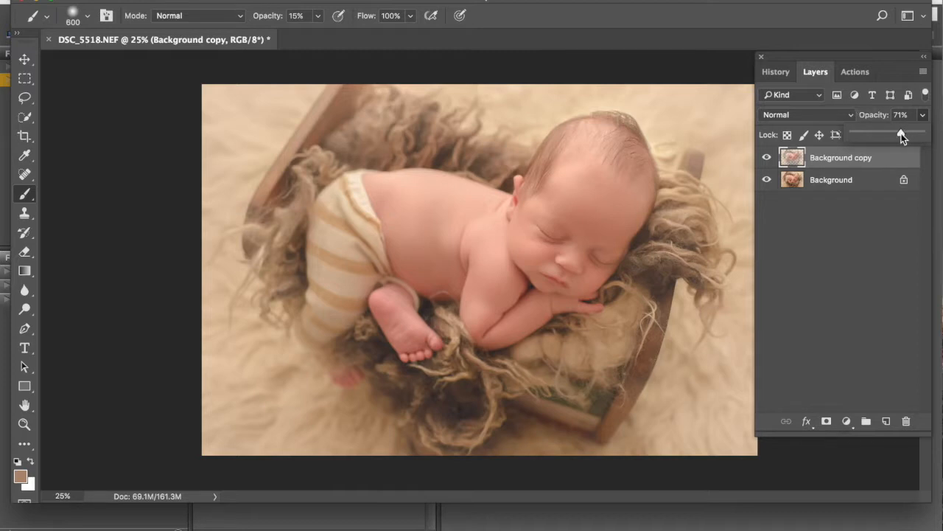
left_click(767, 157)
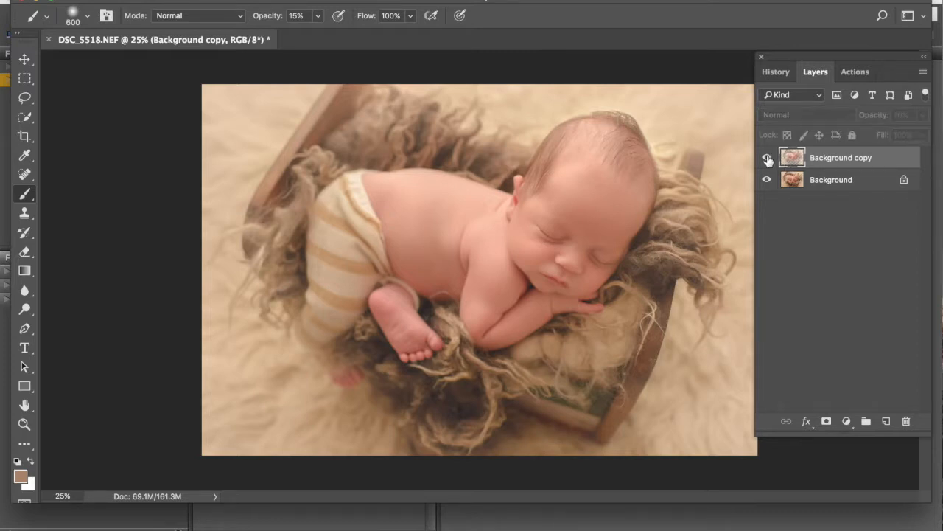
left_click(767, 158)
- Examine the smoothed skin on the baby's face and back up close, with and without the Background copy layer
left_click(25, 423)
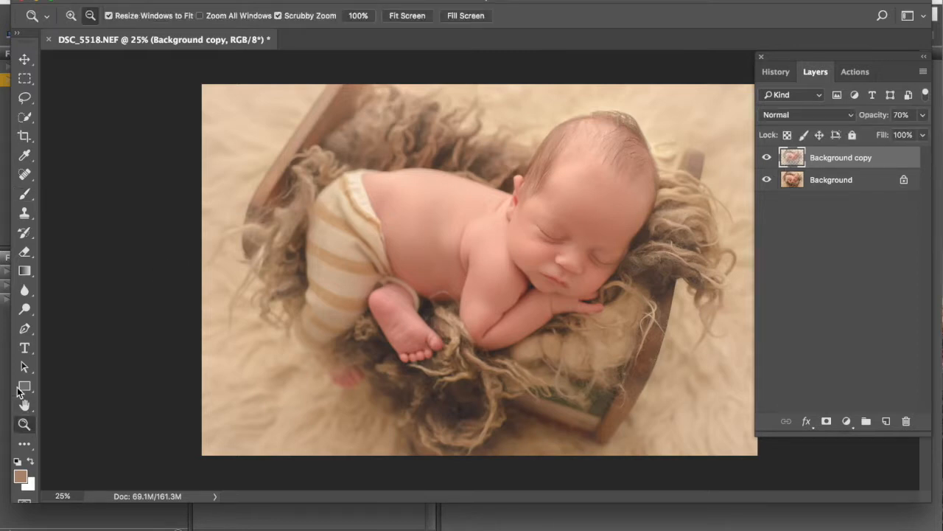
left_click(70, 16)
left_click(552, 254)
left_click(665, 257)
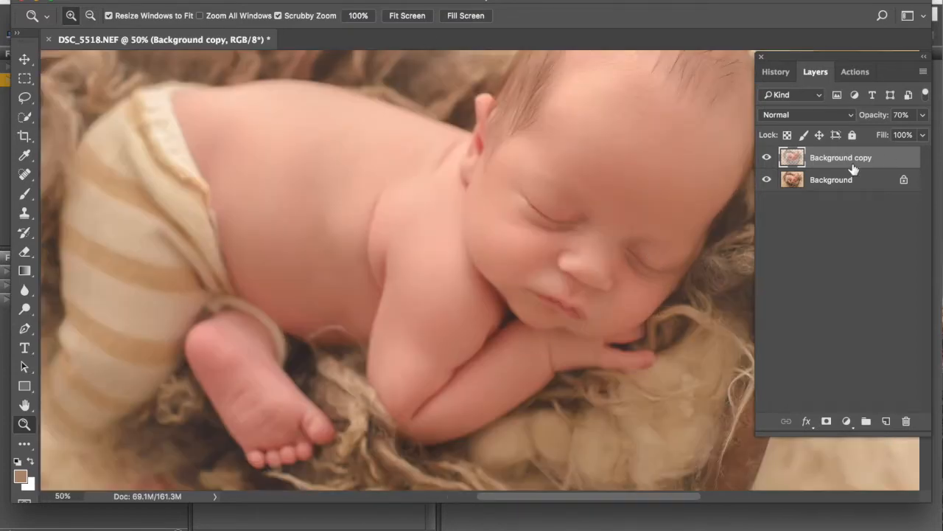
left_click(768, 159)
left_click(767, 159)
left_click(767, 159)
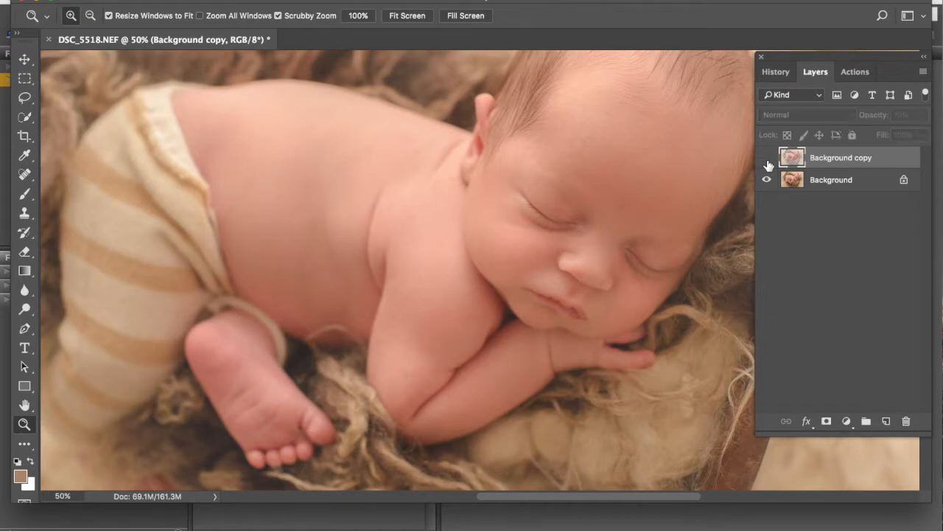
left_click(768, 159)
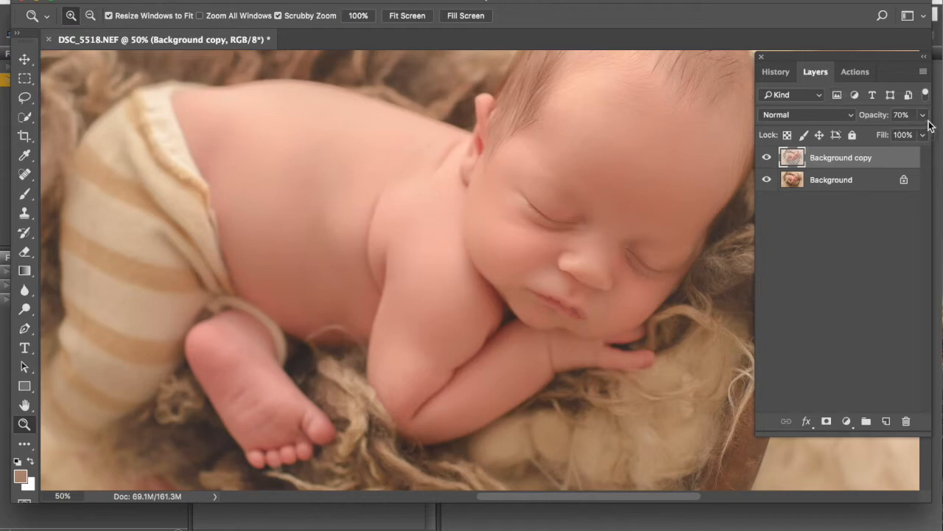
left_click(254, 145)
left_click(254, 145)
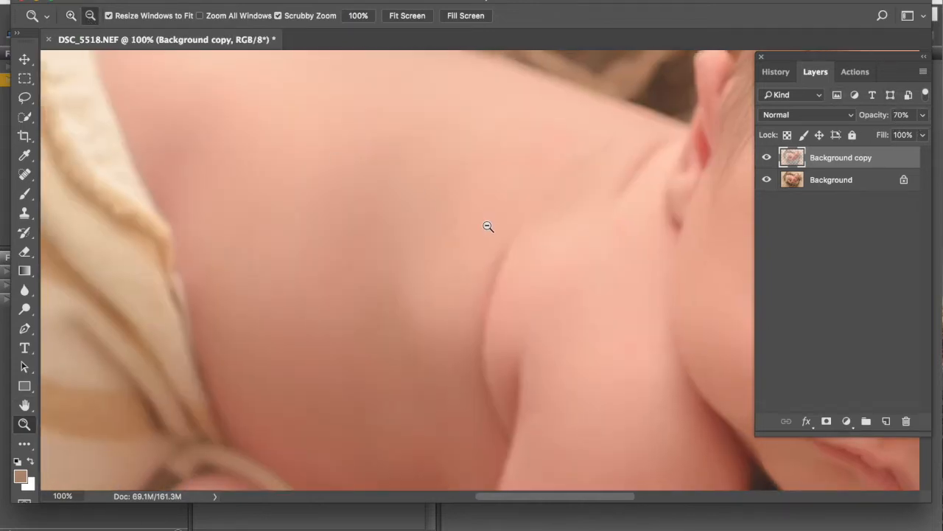
- Return to viewing the whole photo and flatten the smoothed layer into the image
left_click(488, 226)
left_click(488, 226)
left_click(487, 227)
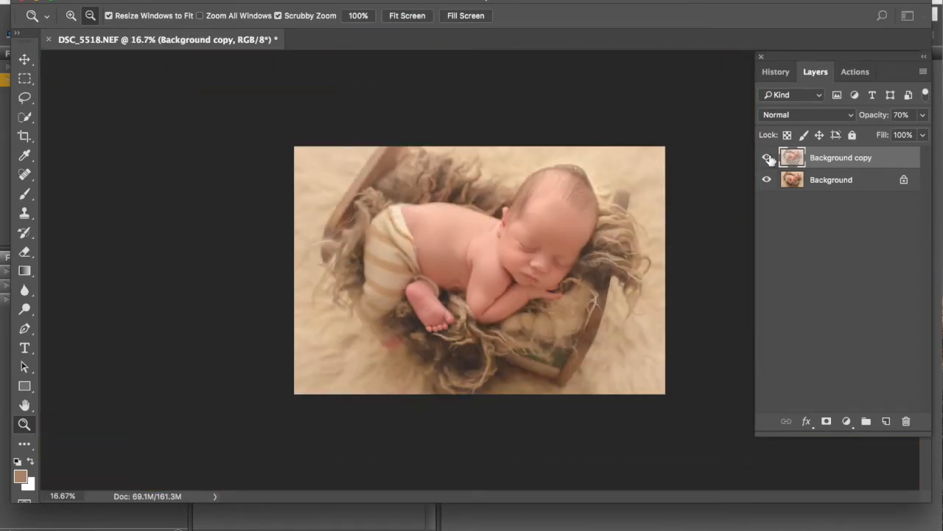
left_click(241, 0)
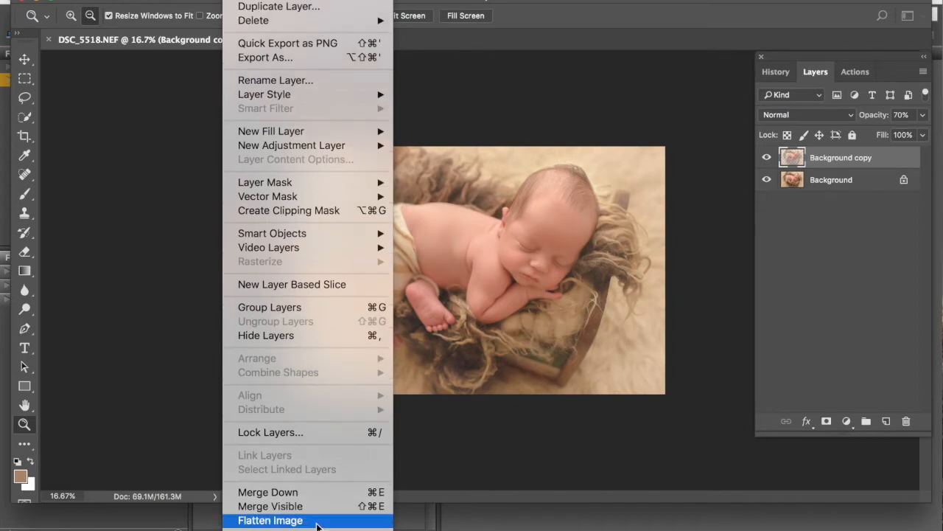
left_click(317, 522)
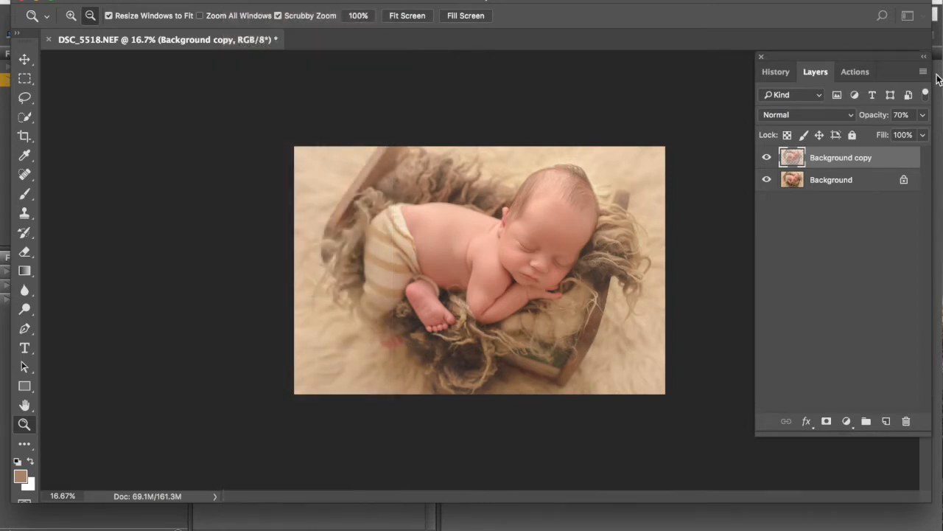
- Compare the original DSC_5518.NEF history state with the final flattened state several times, ending on the last Flatten Image state
left_click(860, 73)
left_click(776, 72)
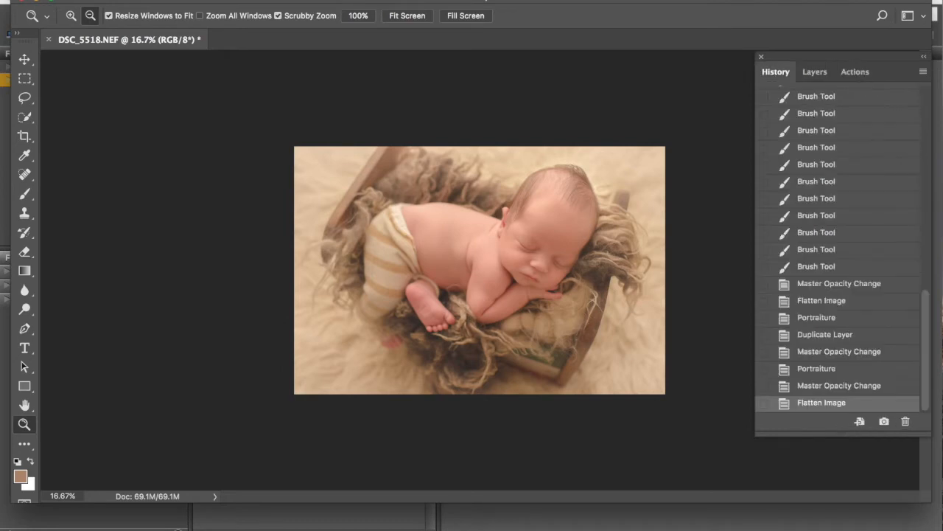
left_click_drag(926, 308, 933, 59)
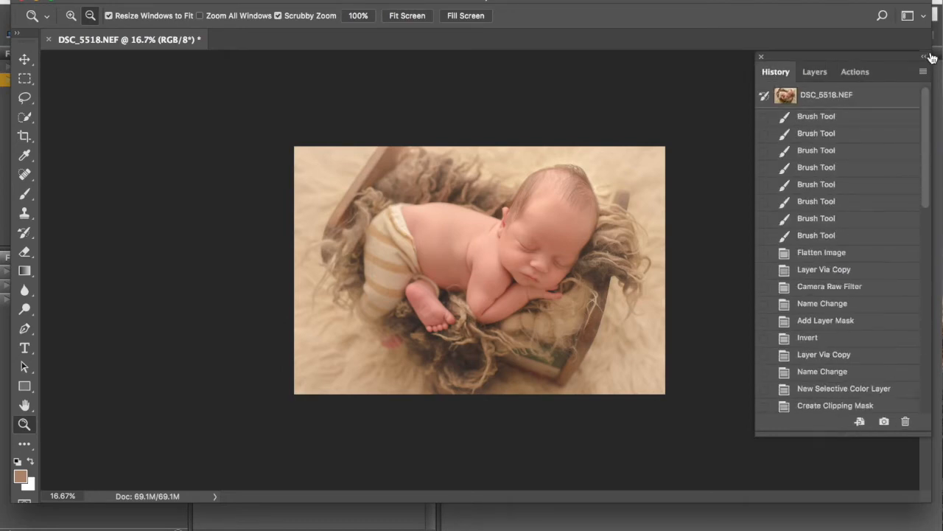
left_click(826, 99)
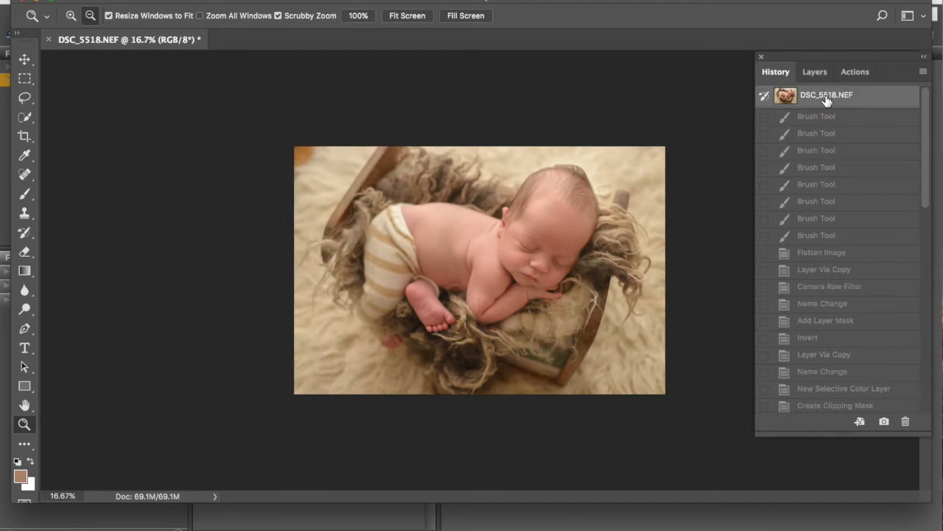
left_click_drag(927, 137, 909, 444)
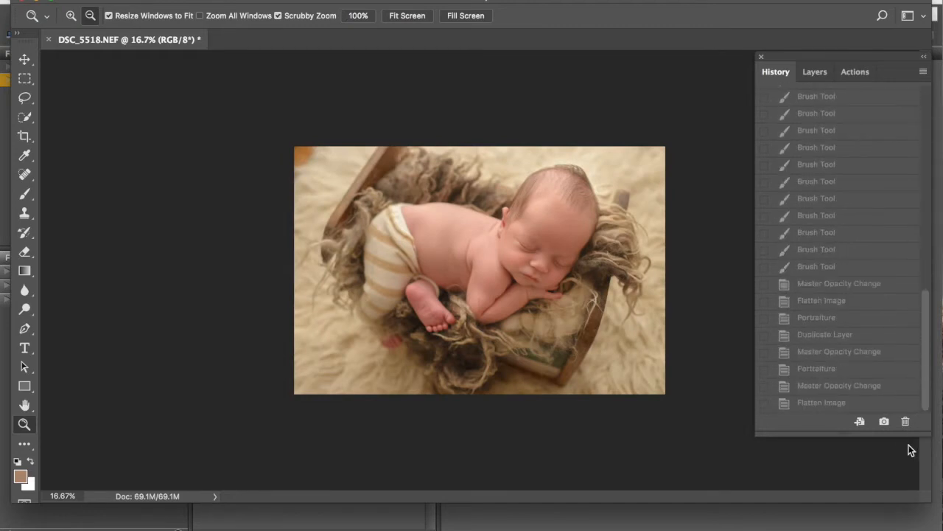
left_click(823, 406)
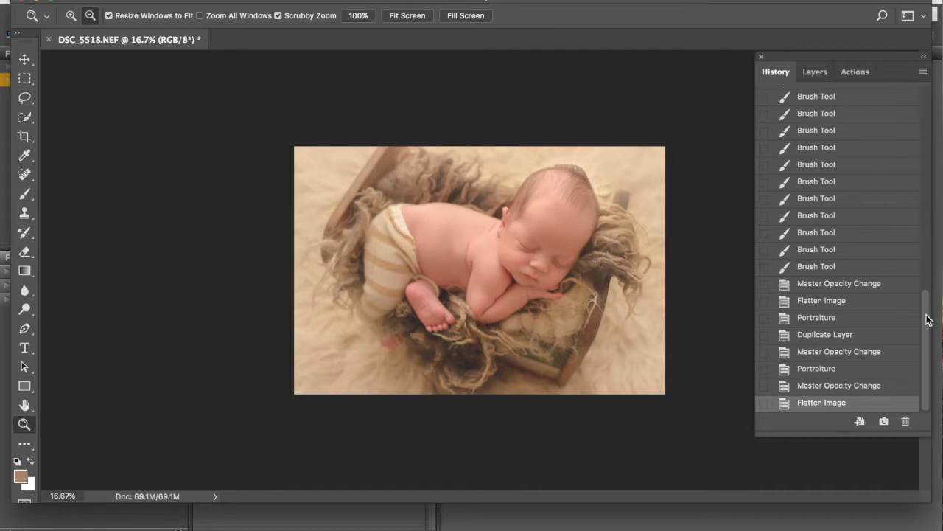
left_click_drag(926, 320, 921, 50)
left_click(834, 100)
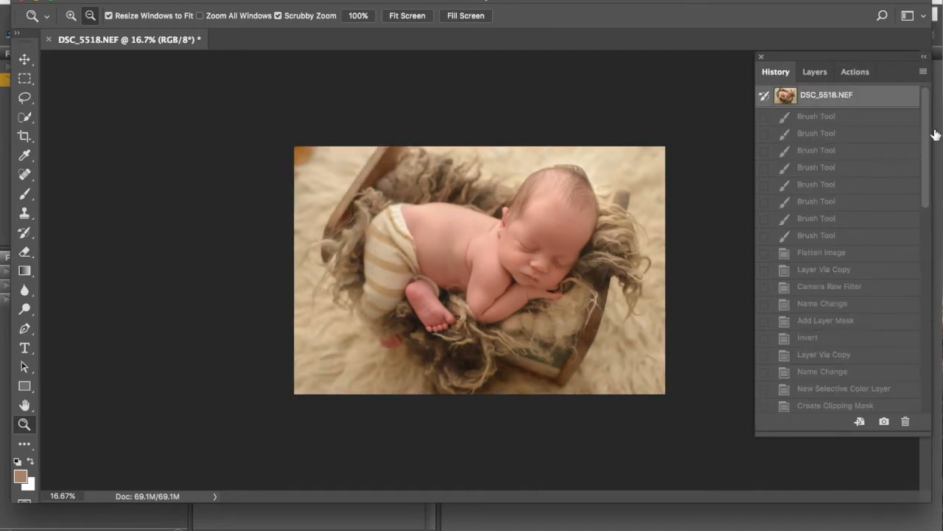
scroll(930, 290, "down", 1)
scroll(930, 289, "down", 10)
left_click(821, 405)
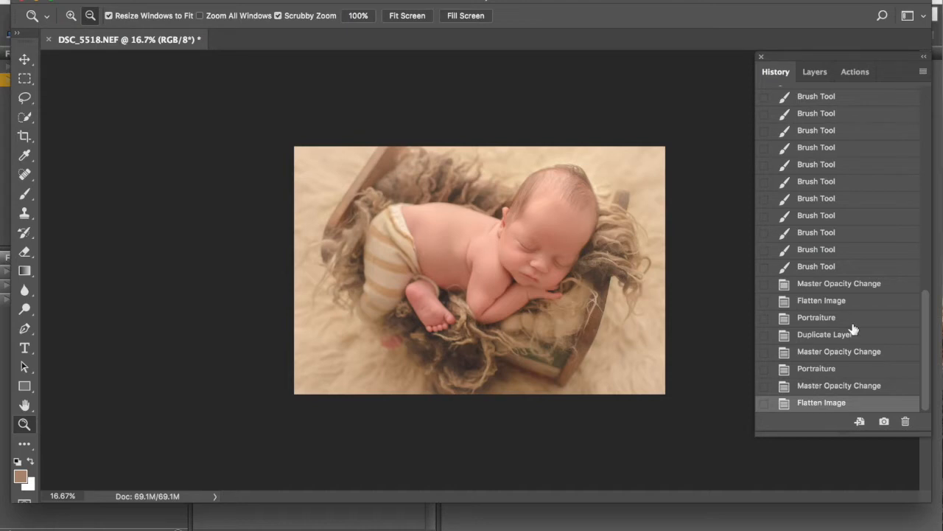
scroll(930, 314, "up", 10)
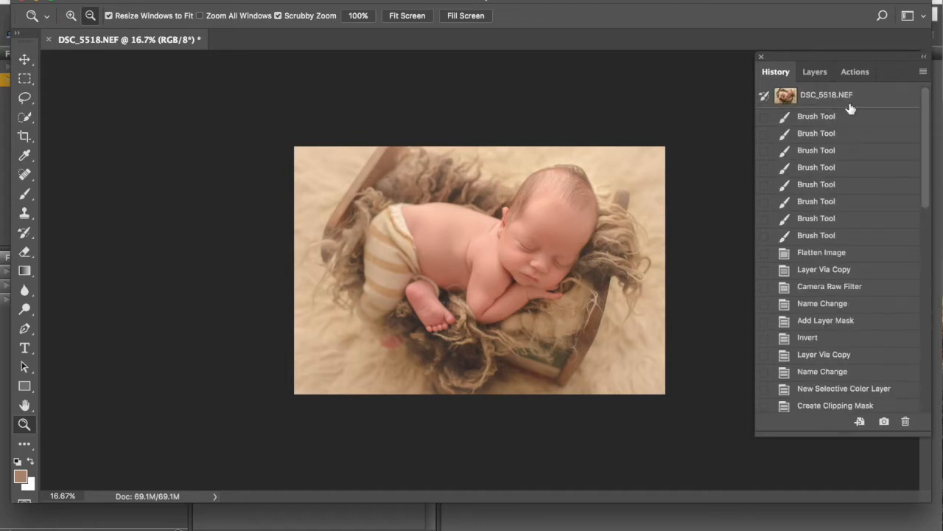
left_click(849, 103)
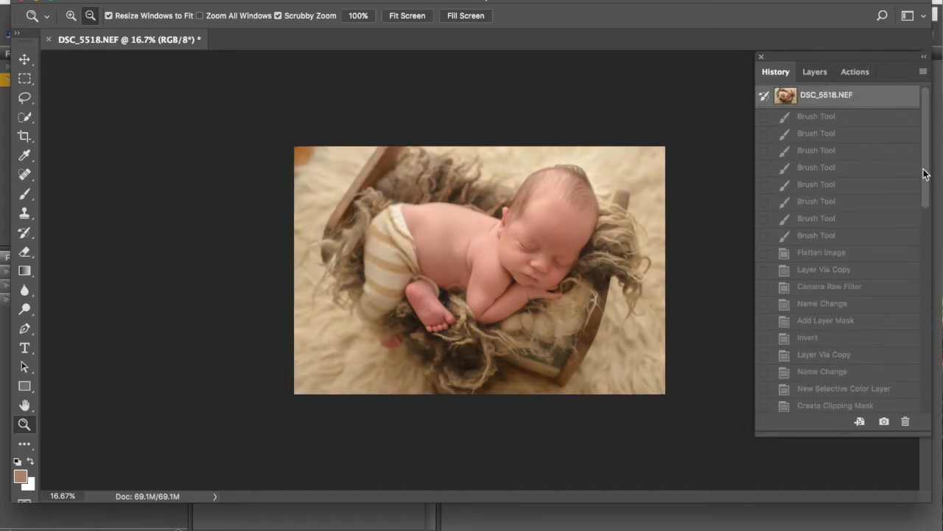
left_click_drag(926, 118, 905, 390)
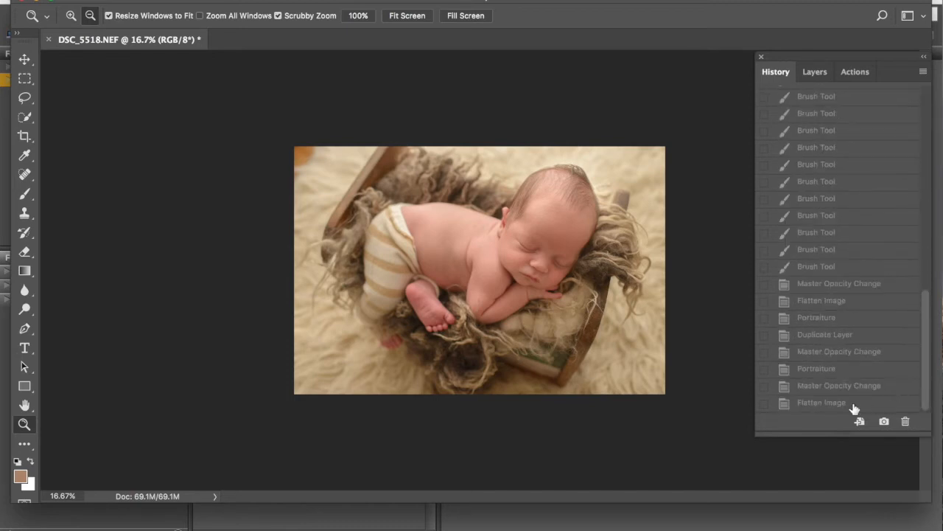
left_click(816, 404)
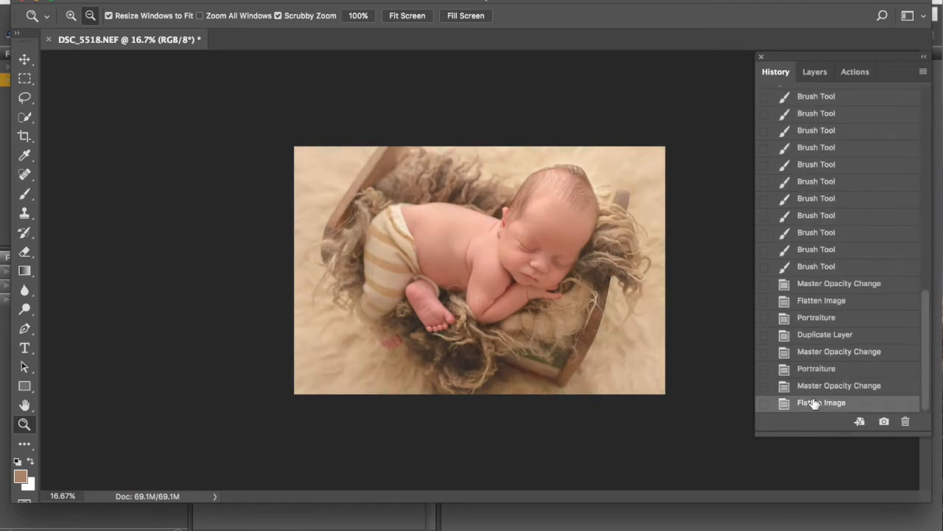